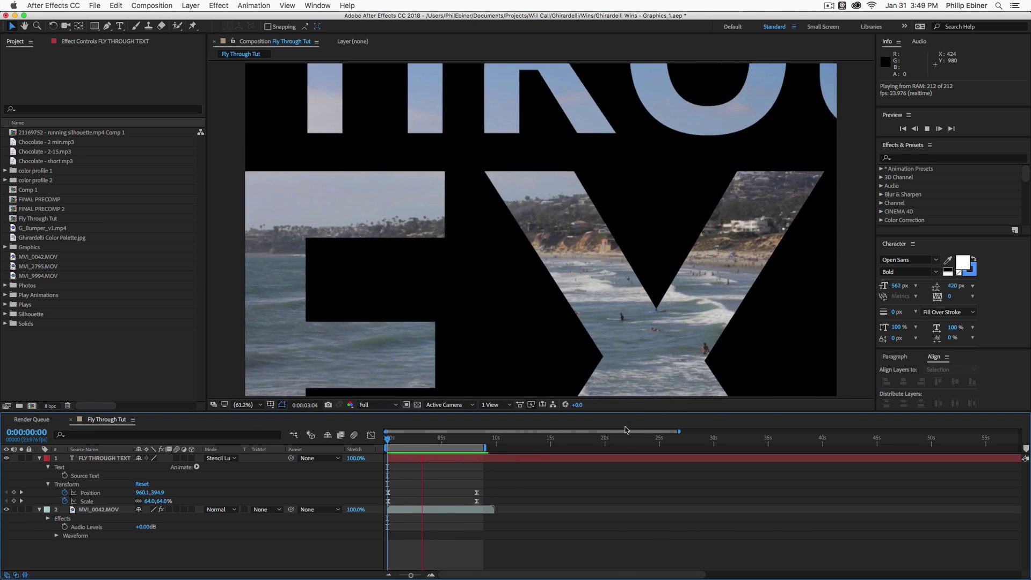
Delete the old FLY THROUGH TEXT layer, leaving only MVI_0042.MOV, and return to the start.
left_click(569, 458)
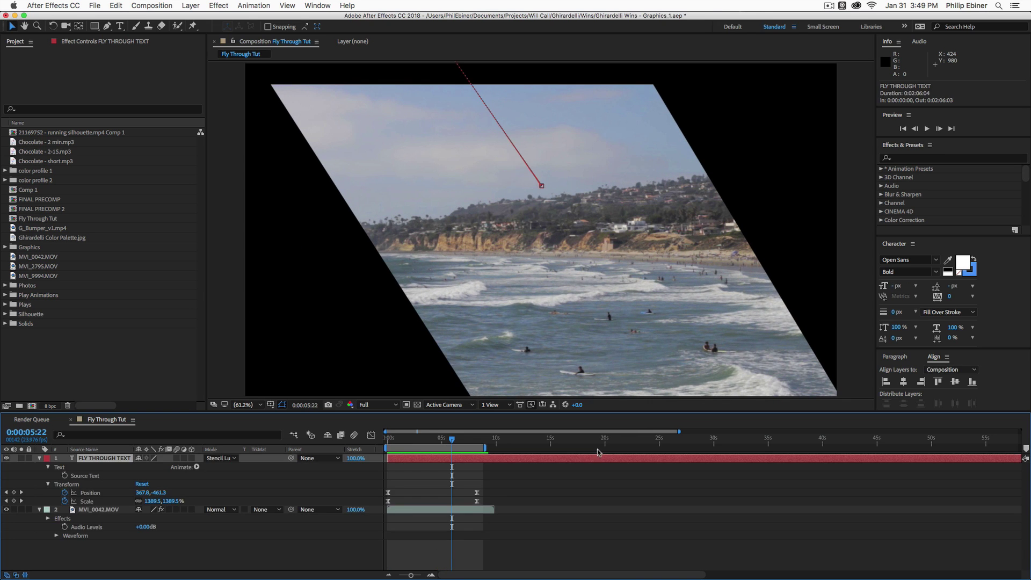
key("BackSpace")
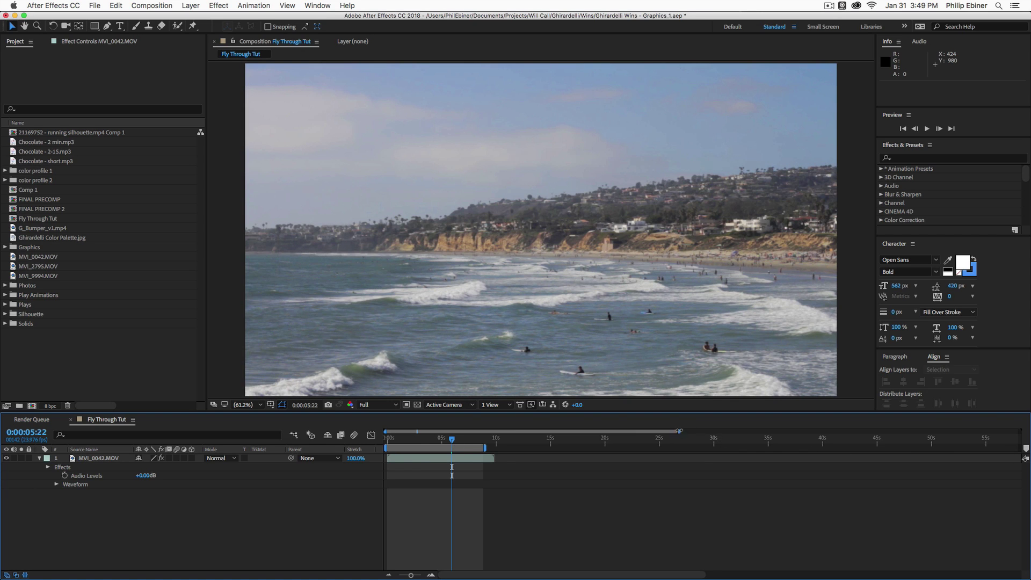
left_click_drag(678, 431, 468, 432)
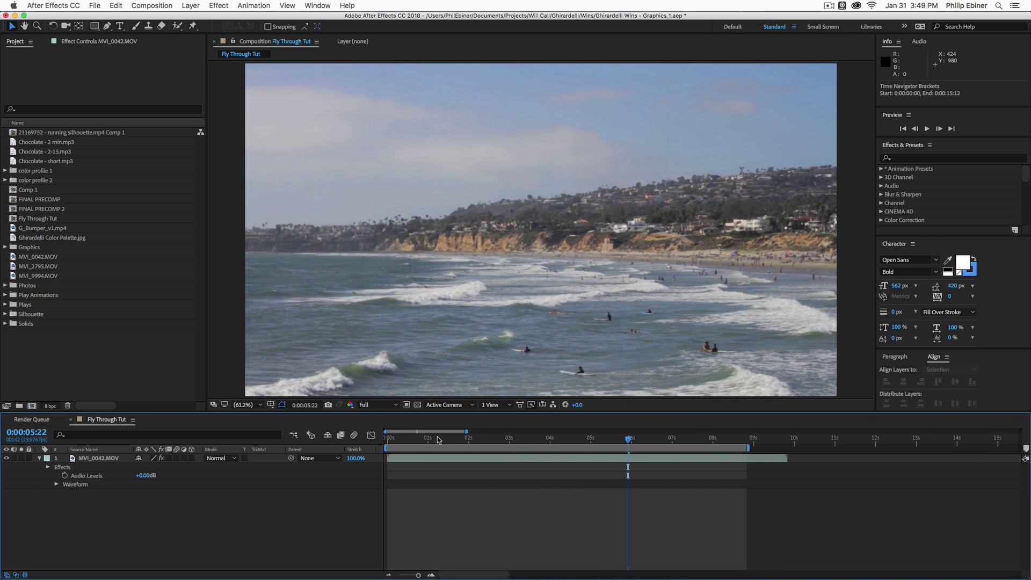
left_click(38, 459)
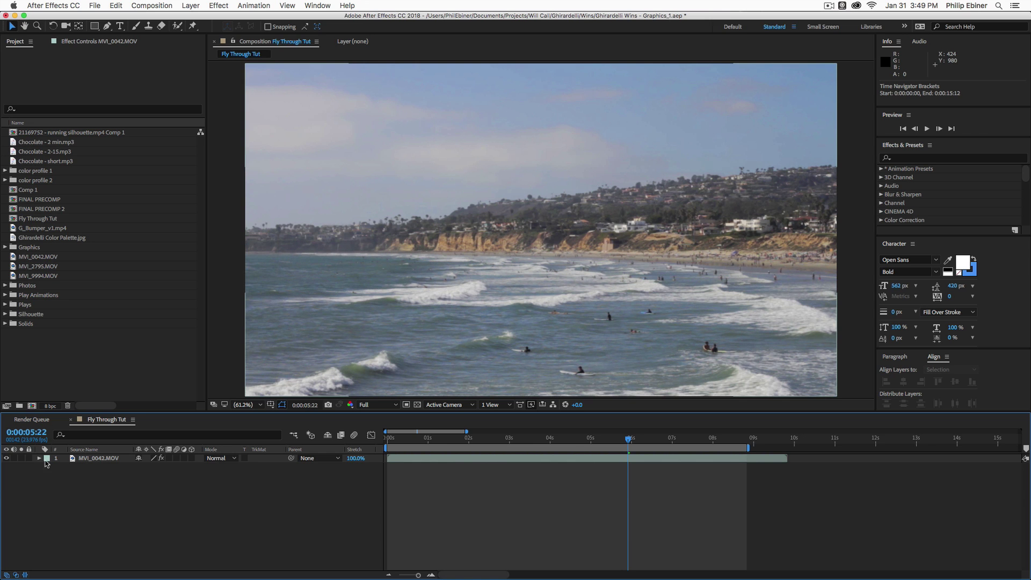
left_click_drag(628, 438, 395, 459)
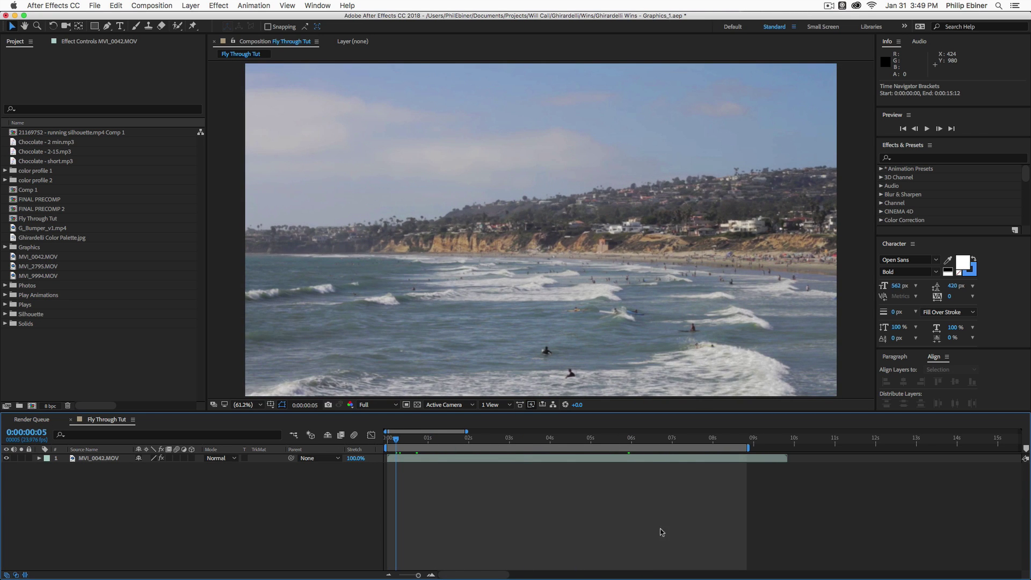
Create a new text layer reading FLY THROUGH with TEXT on a second line.
key("super+t")
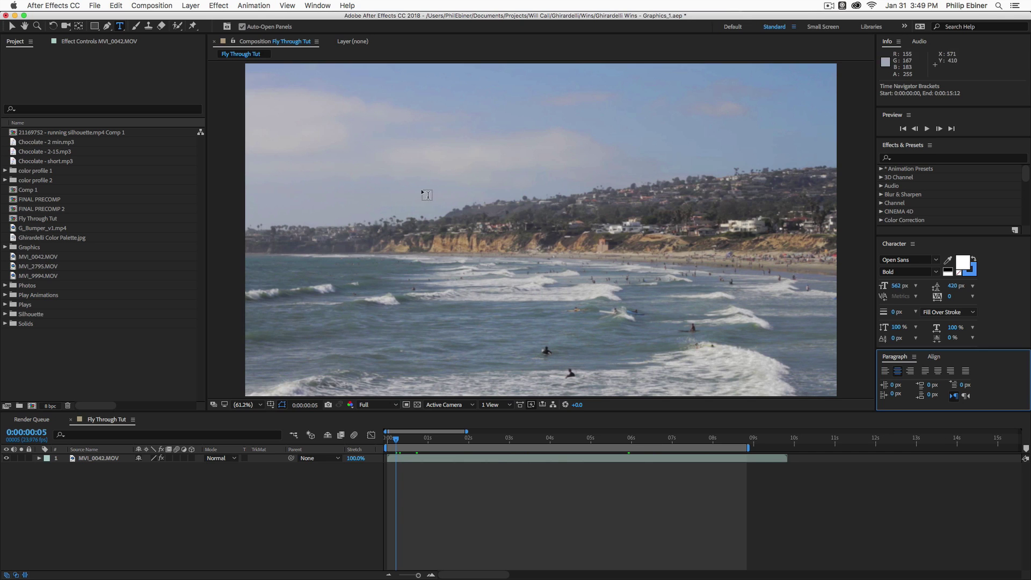
left_click(450, 210)
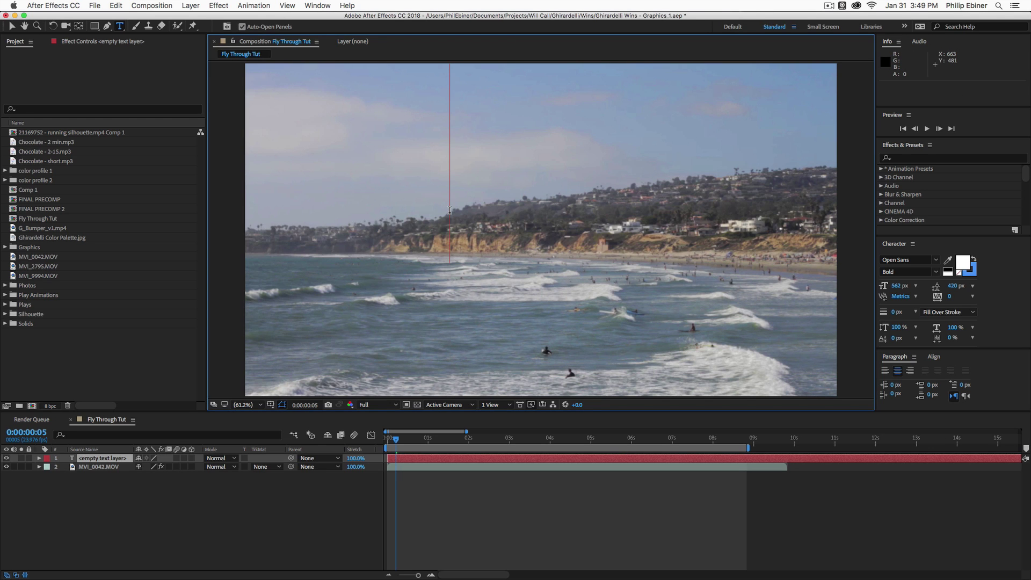
type("Y")
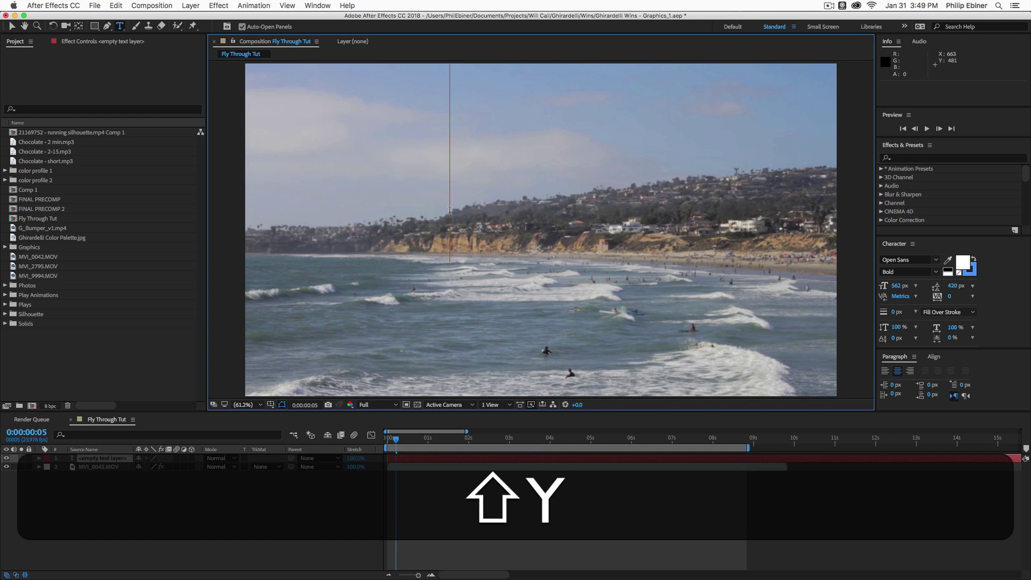
type(" THROUGH")
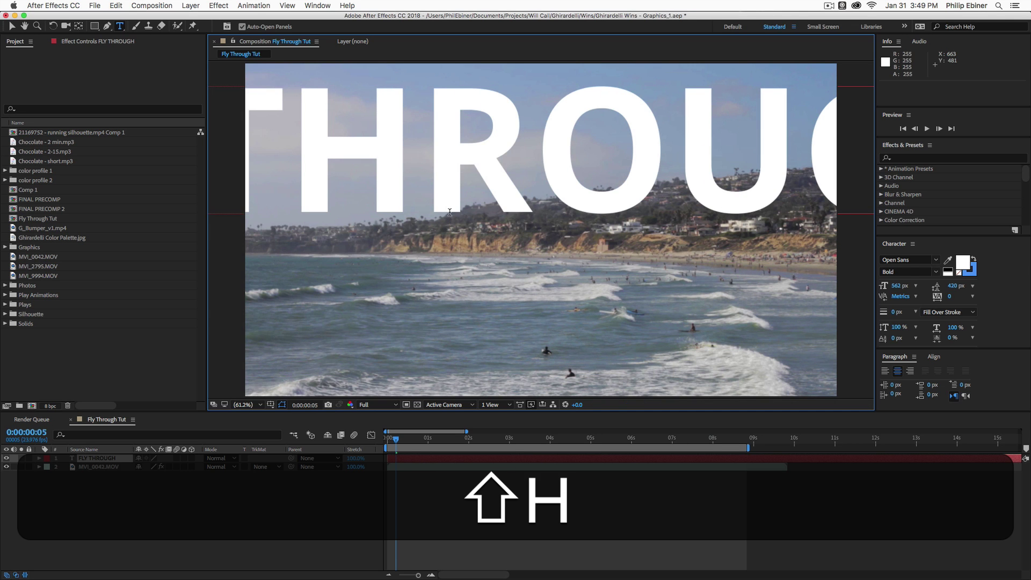
key("shift+Return")
type("TEXT")
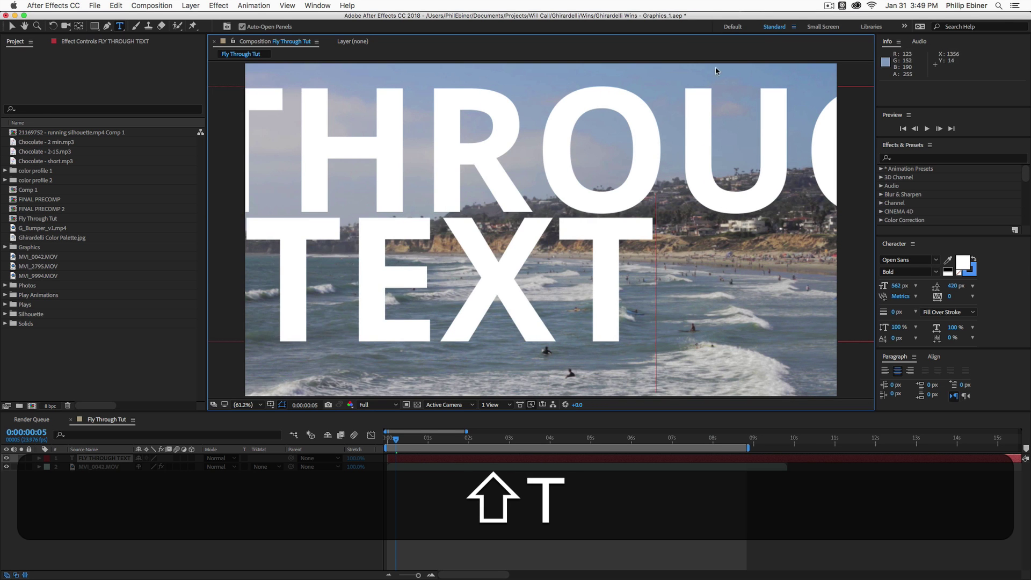
Set the whole title to 193 px, then enlarge the word TEXT to 547 px.
key("super+a")
left_click_drag(902, 289, 718, 302)
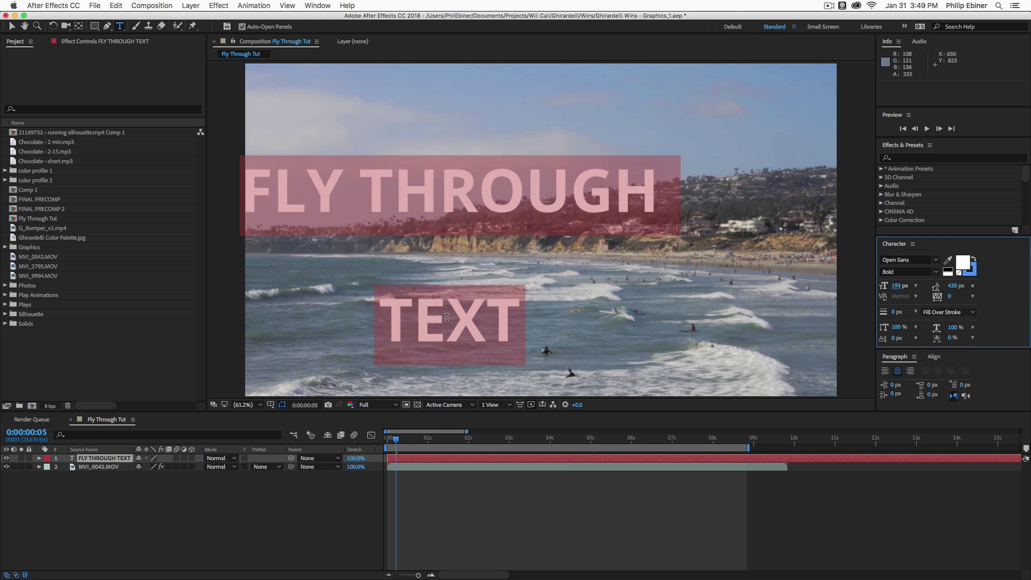
left_click(446, 317)
left_click(492, 320, "shift")
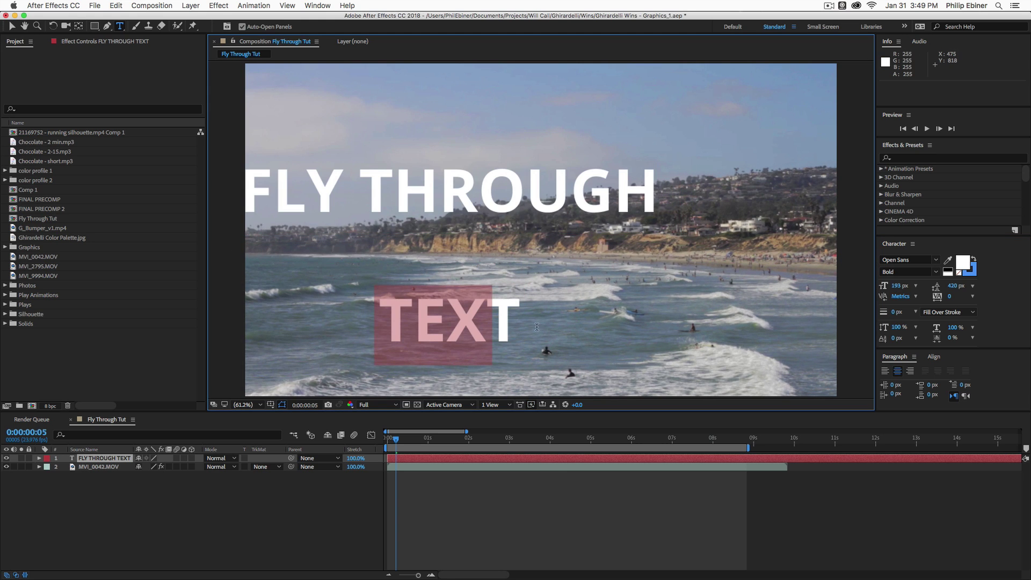
left_click(536, 326, "shift")
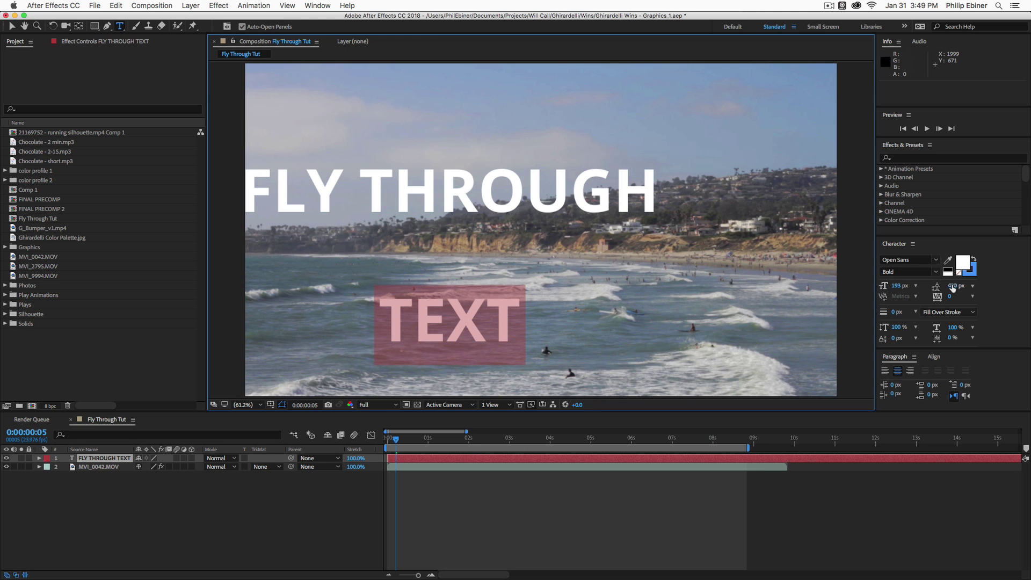
left_click_drag(952, 288, 999, 307)
left_click_drag(901, 290, 966, 293)
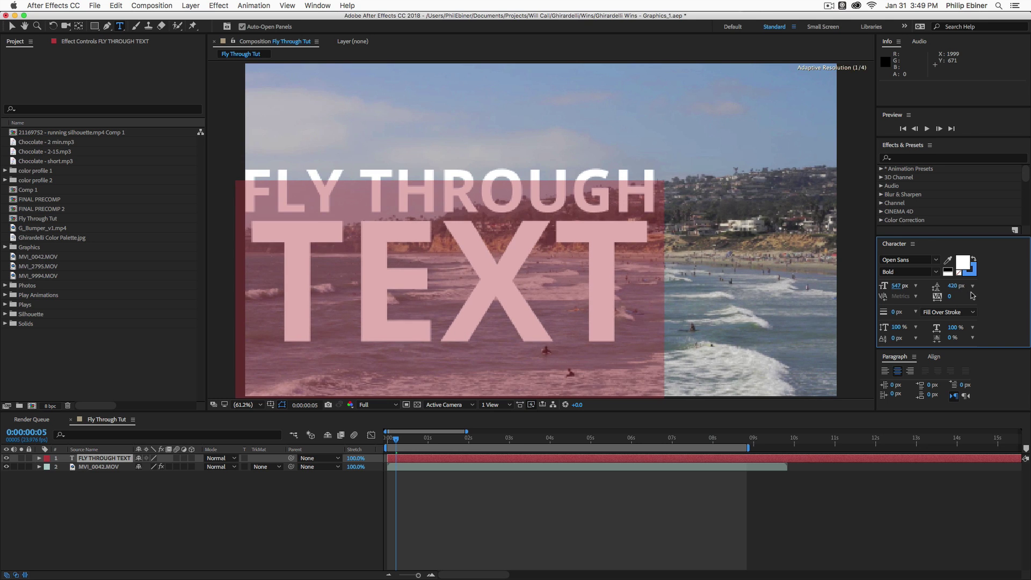
Move the title's anchor point to the middle of the text with the Pan Behind tool.
left_click(10, 27)
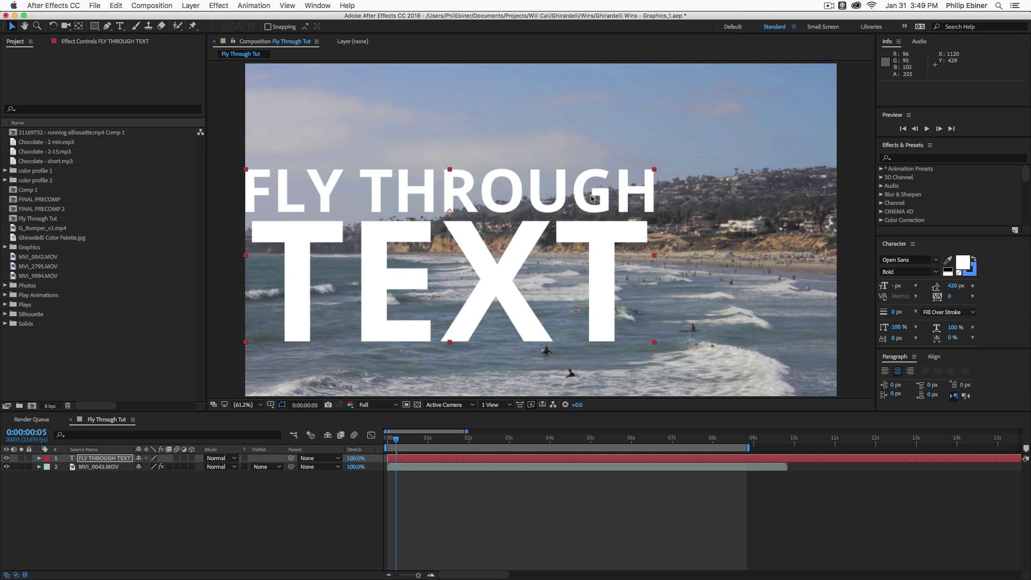
left_click_drag(593, 196, 671, 170)
key("super+z")
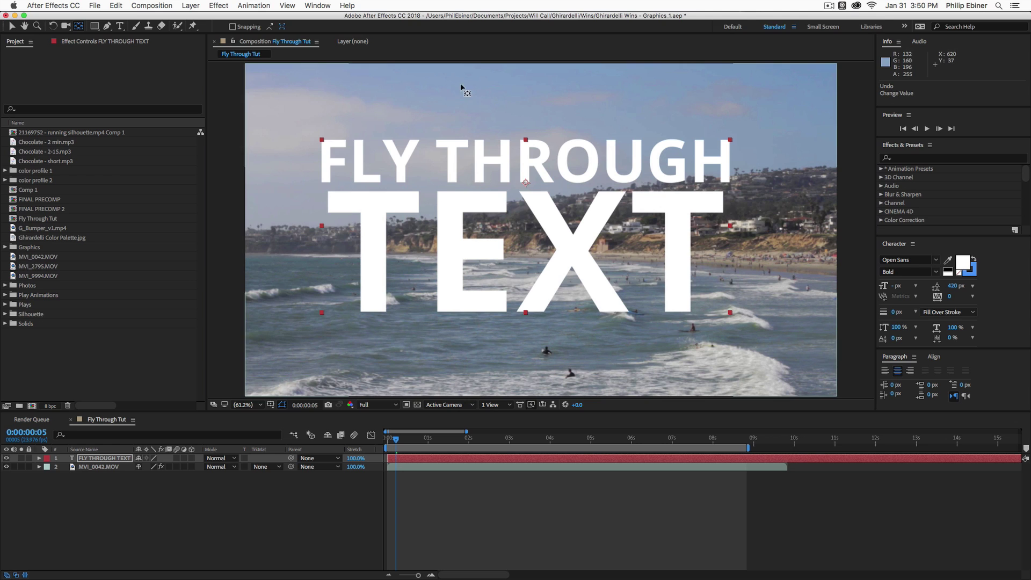
key("y")
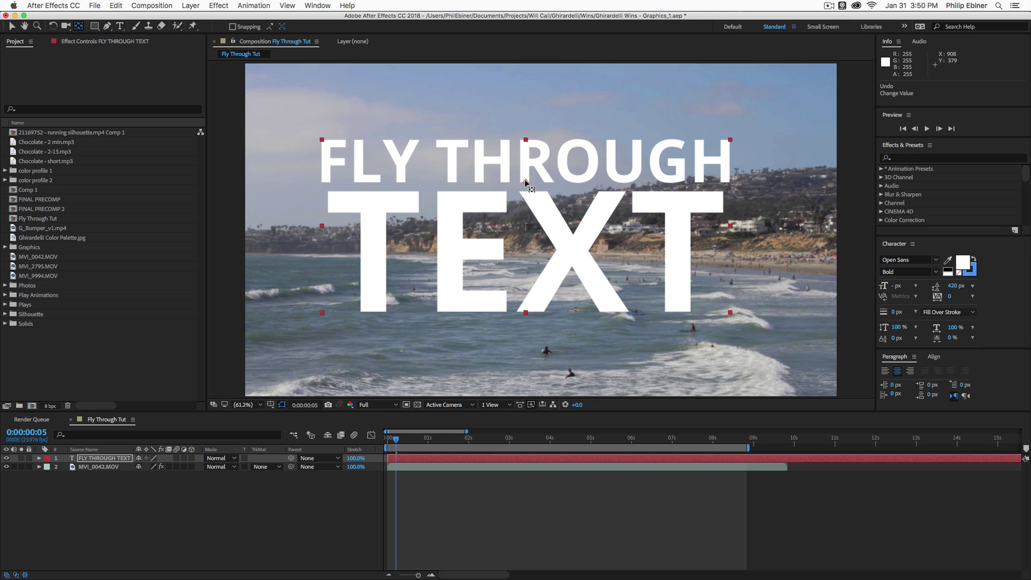
key("super")
left_click_drag(525, 180, 526, 226)
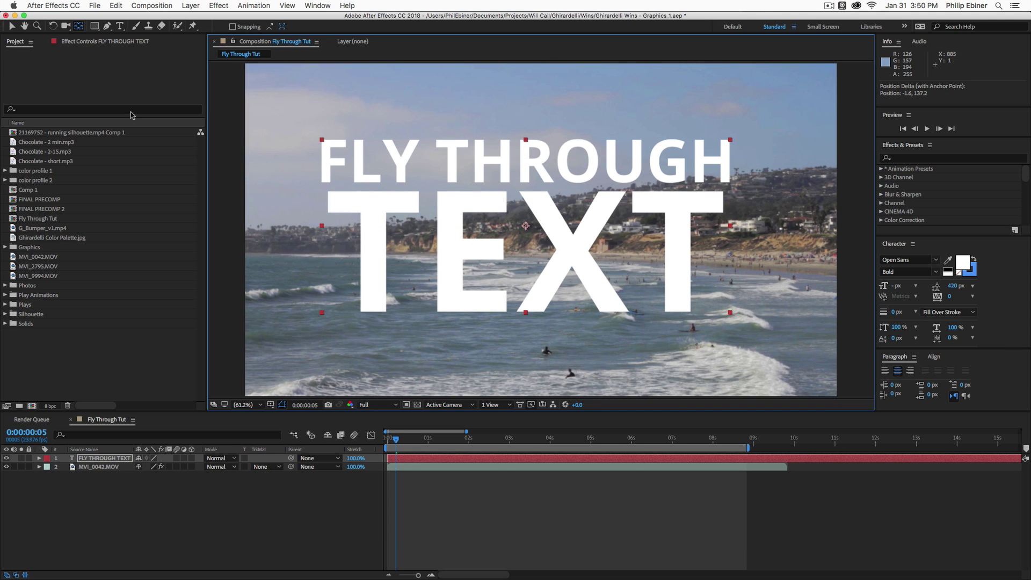
Align the title to the composition's vertical and horizontal centre.
left_click(937, 361)
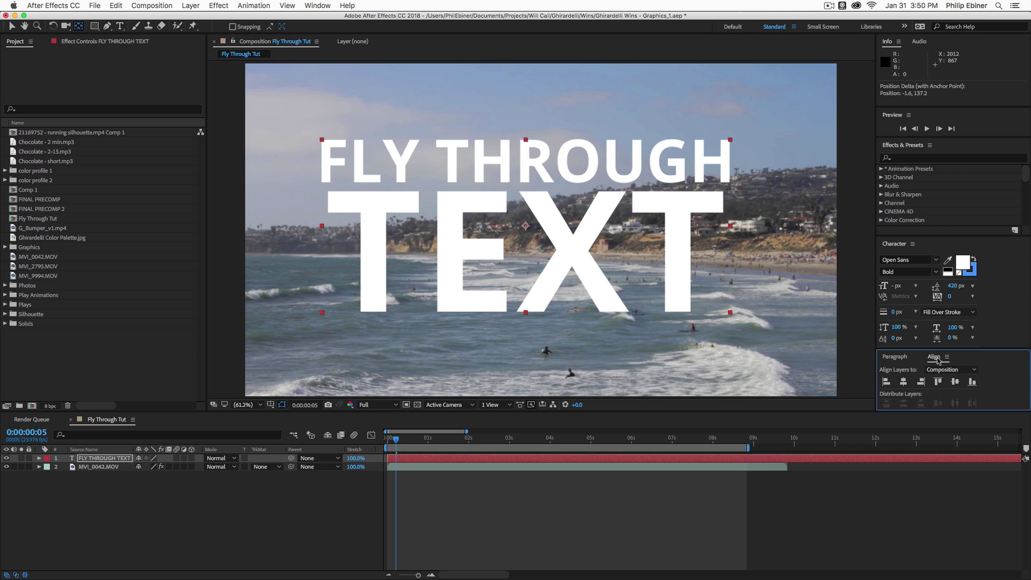
left_click(955, 382)
left_click(903, 383)
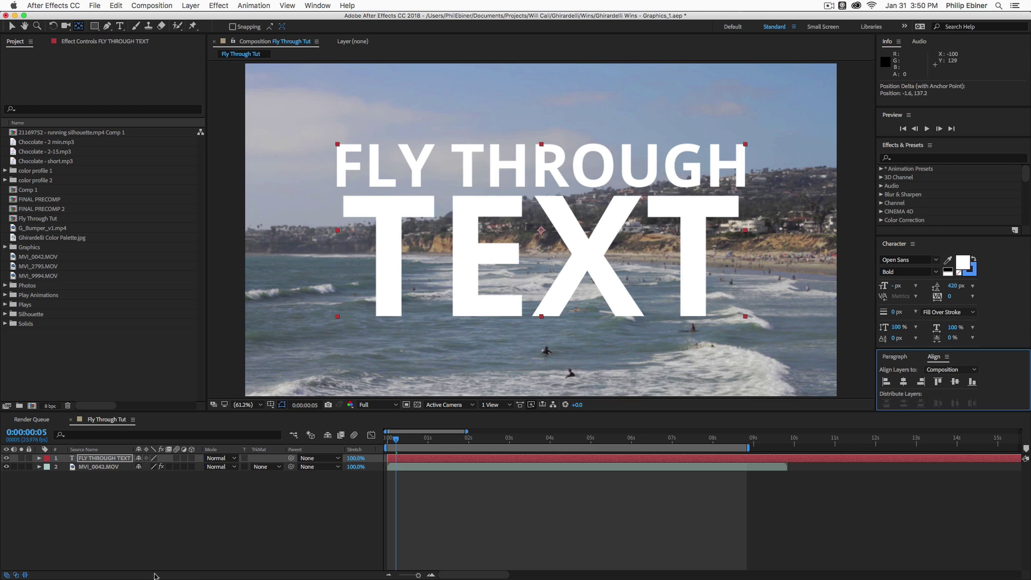
Set the title layer's mode to Stencil Luma and scrub back to 0:00:00:00.
left_click(219, 457)
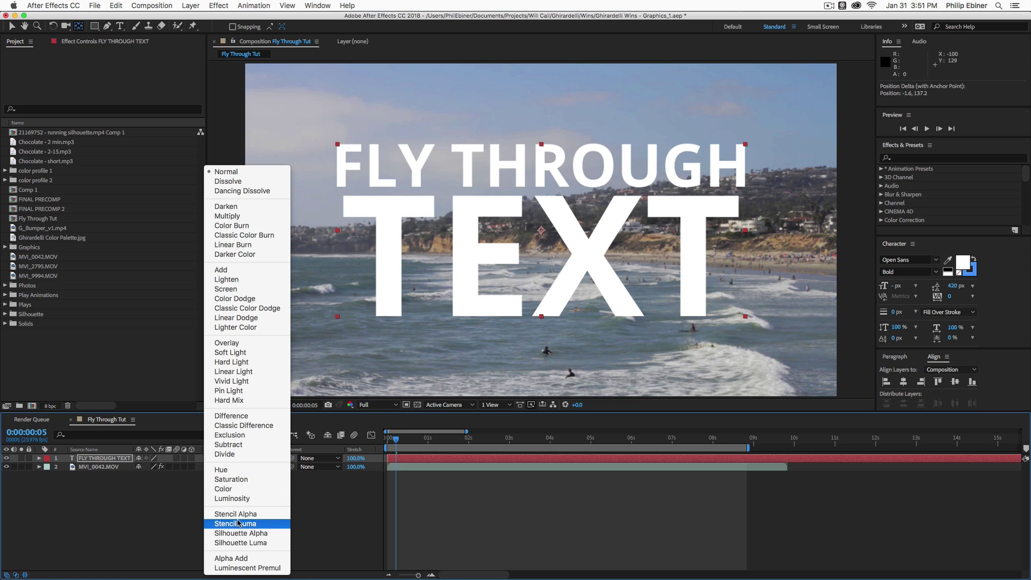
left_click(238, 525)
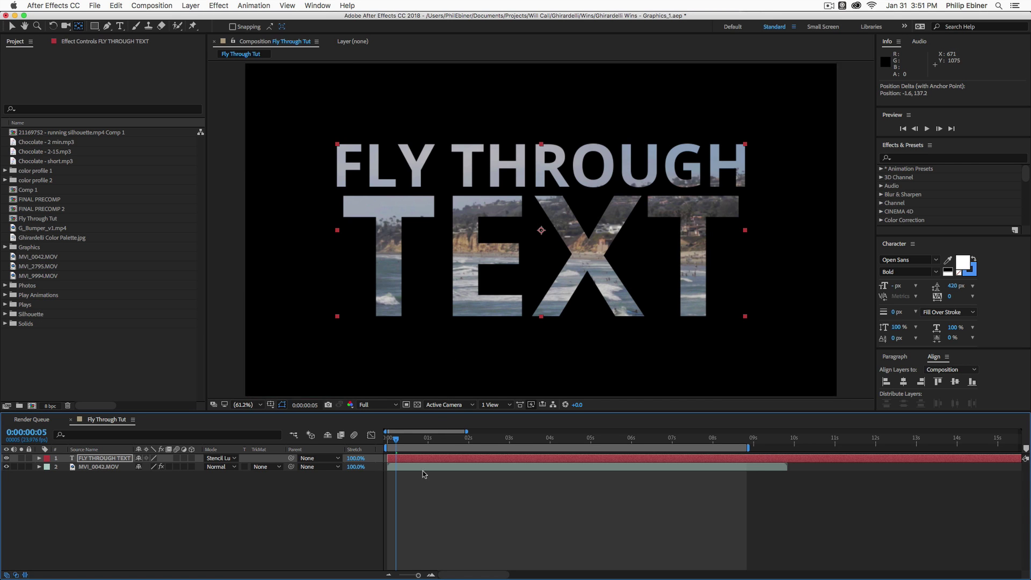
left_click_drag(396, 440, 366, 451)
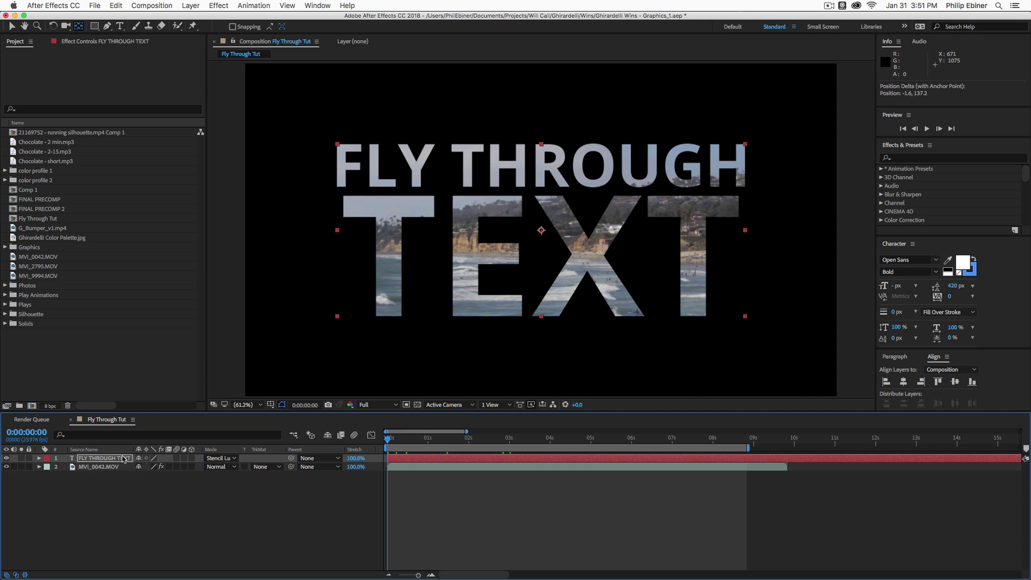
Add starting keyframes at 0 s for Scale (100%) and Position (960,540).
key("s")
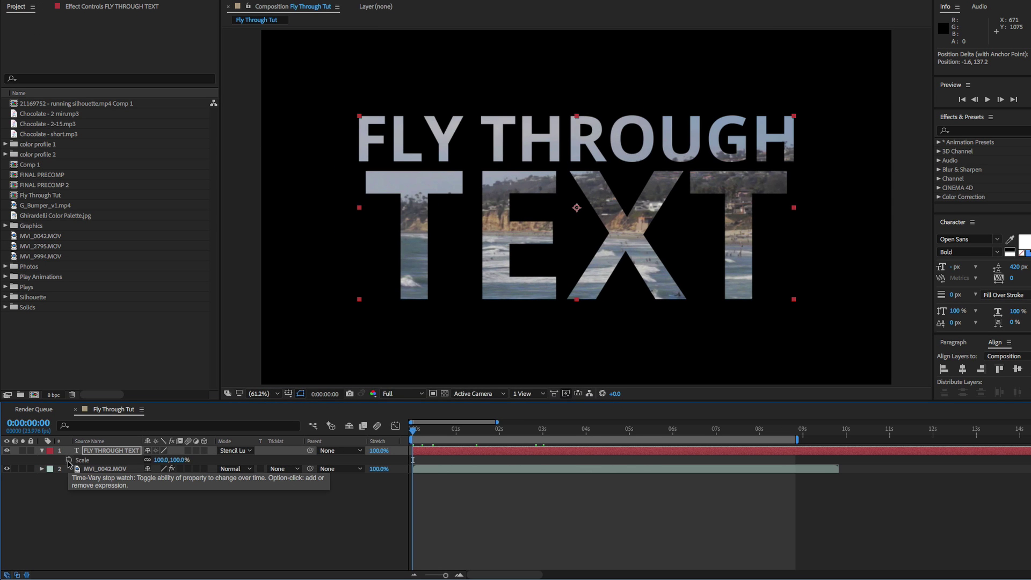
left_click(69, 460)
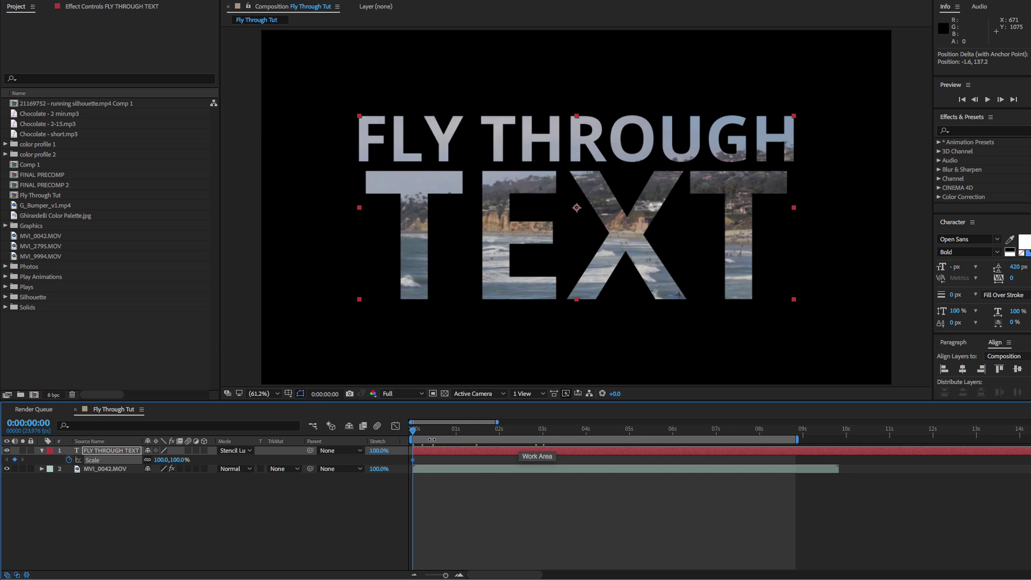
left_click_drag(412, 430, 634, 440)
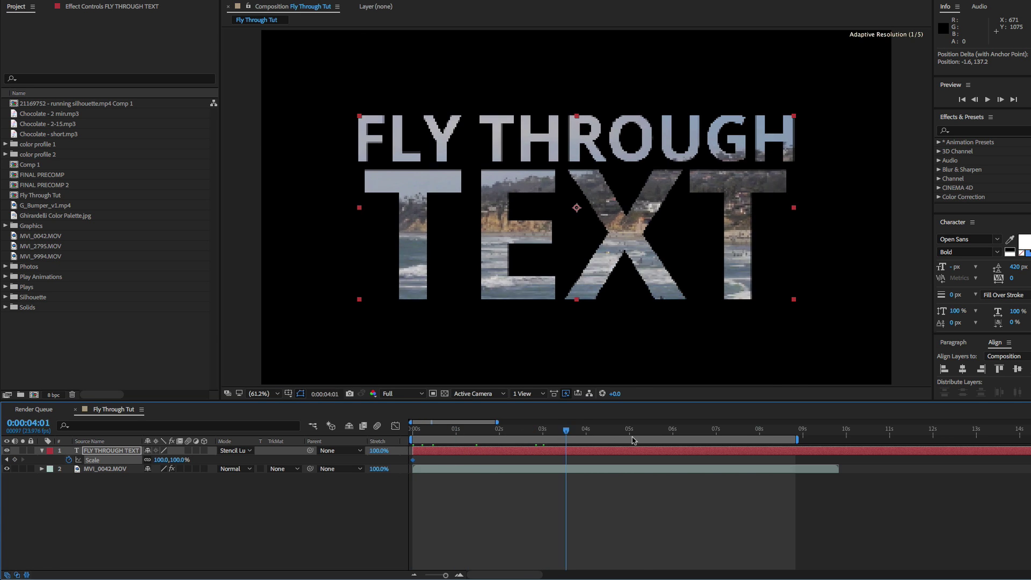
left_click_drag(566, 429, 408, 436)
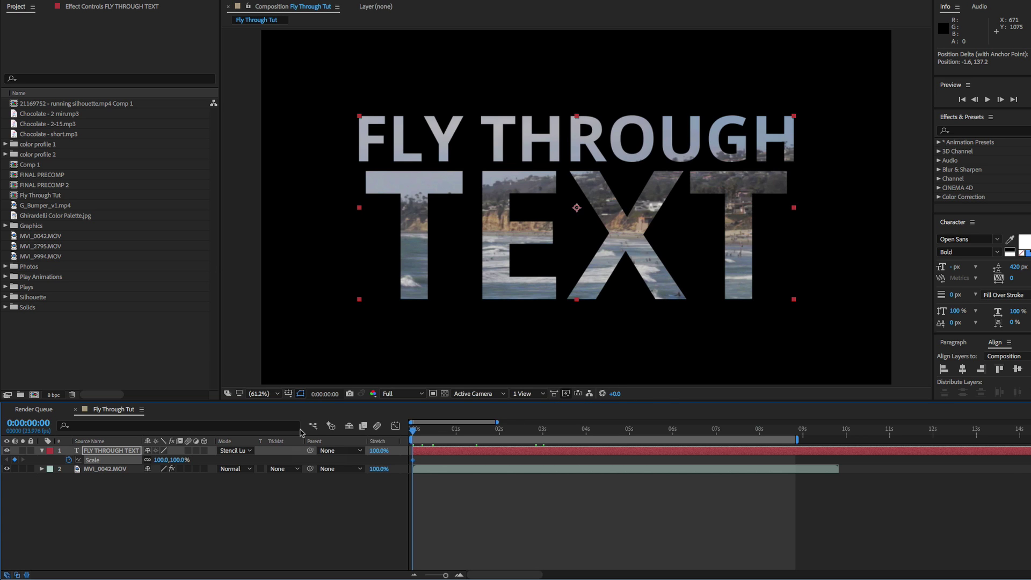
key("p")
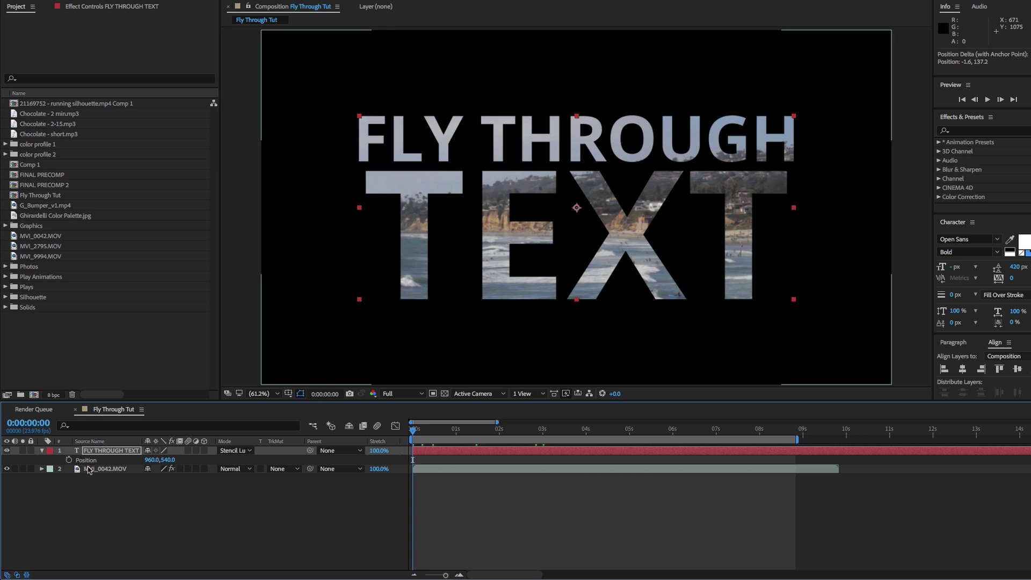
left_click(68, 460)
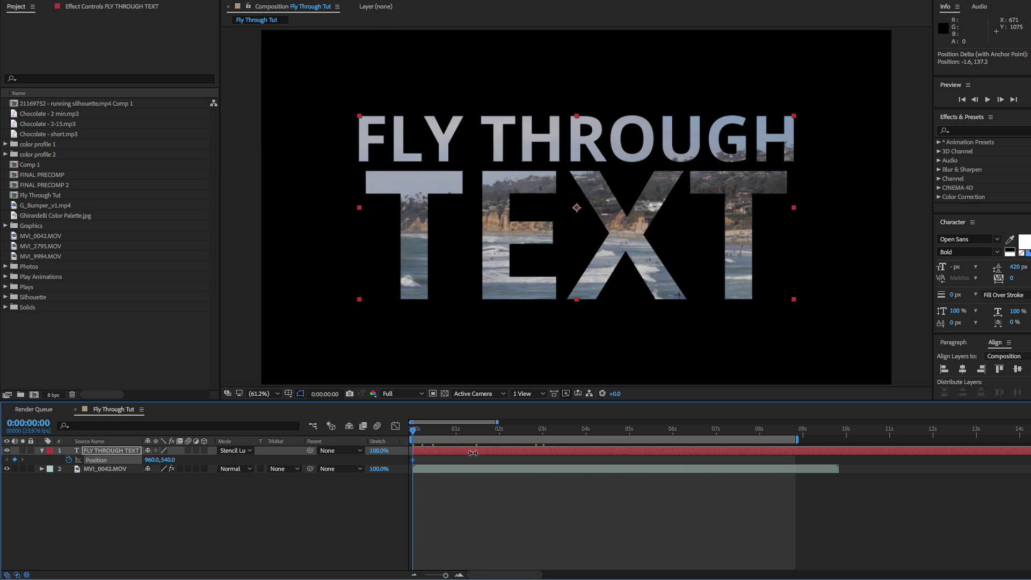
key("u")
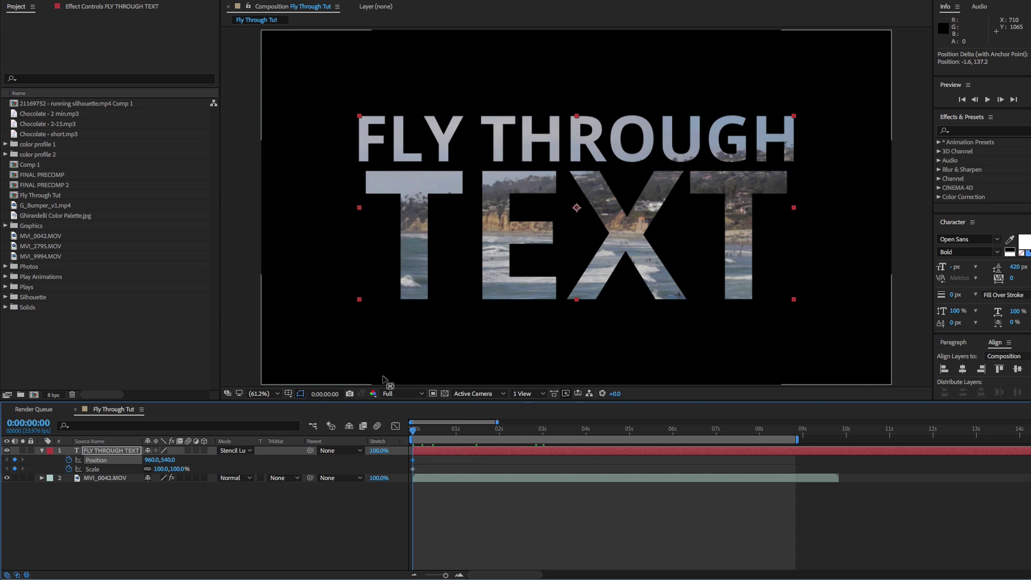
At 6:23, scale the title up to add an ending Scale keyframe.
left_click_drag(639, 432, 716, 436)
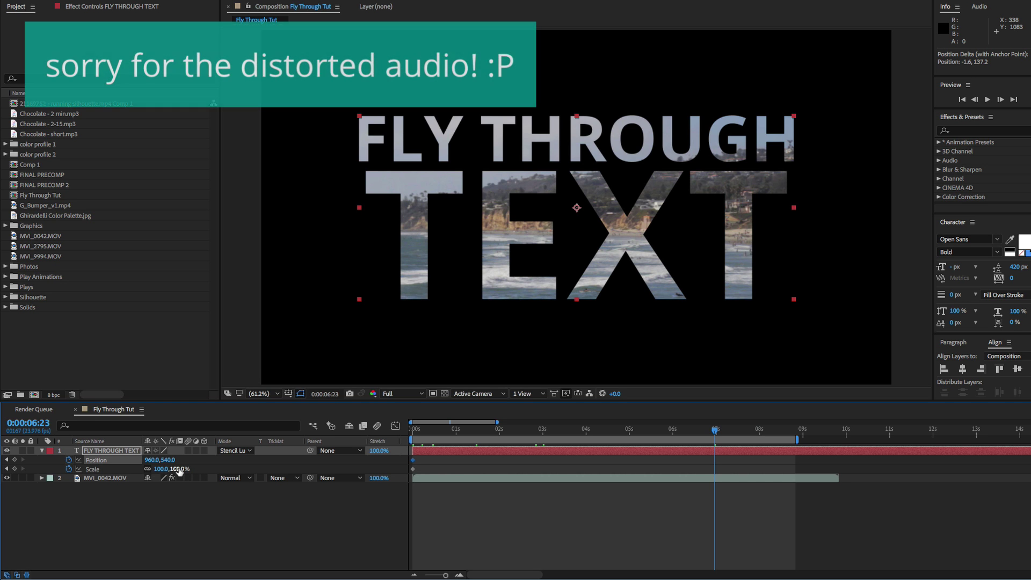
left_click_drag(179, 470, 840, 477)
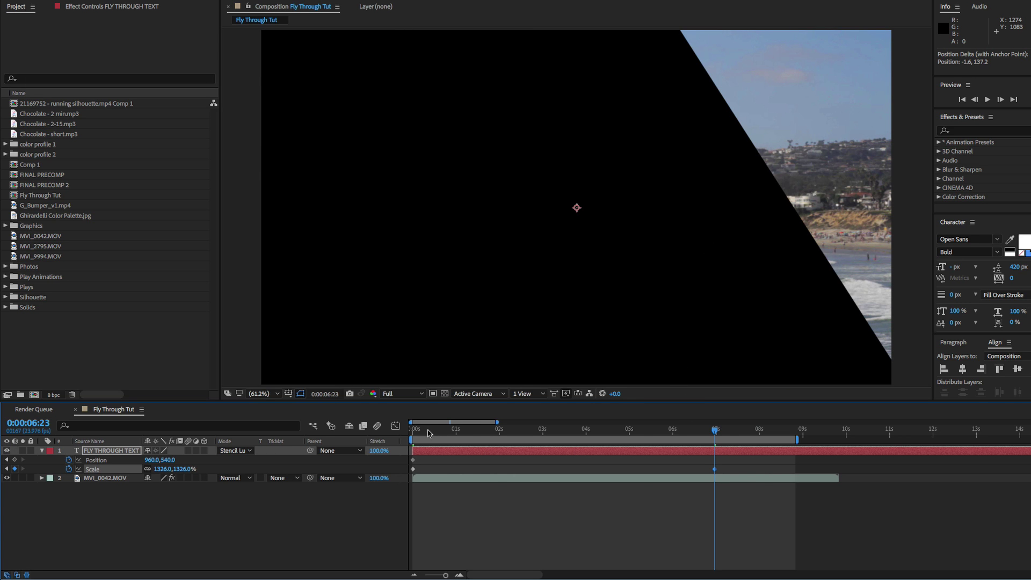
left_click_drag(428, 433, 481, 462)
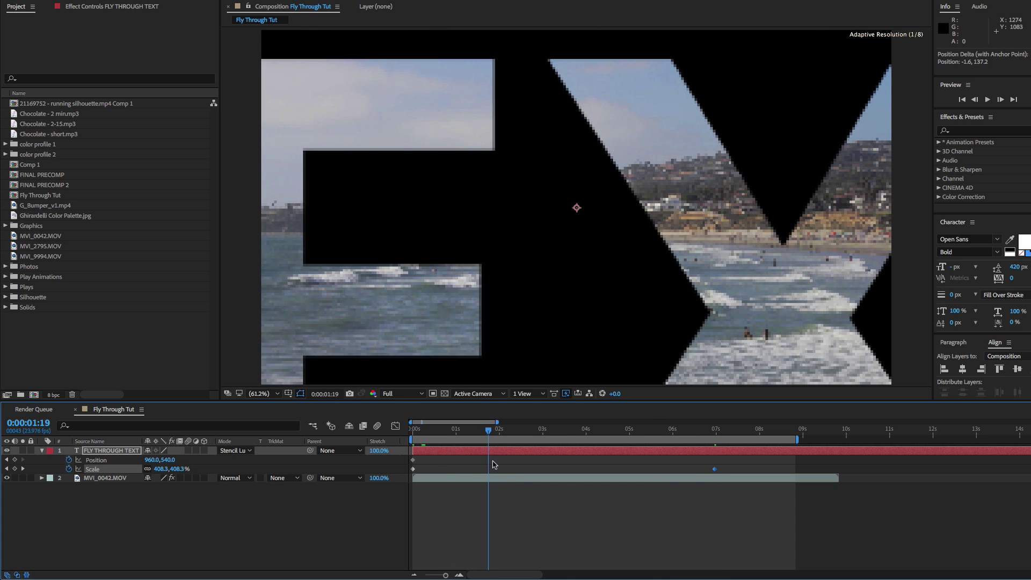
left_click_drag(494, 464, 715, 472)
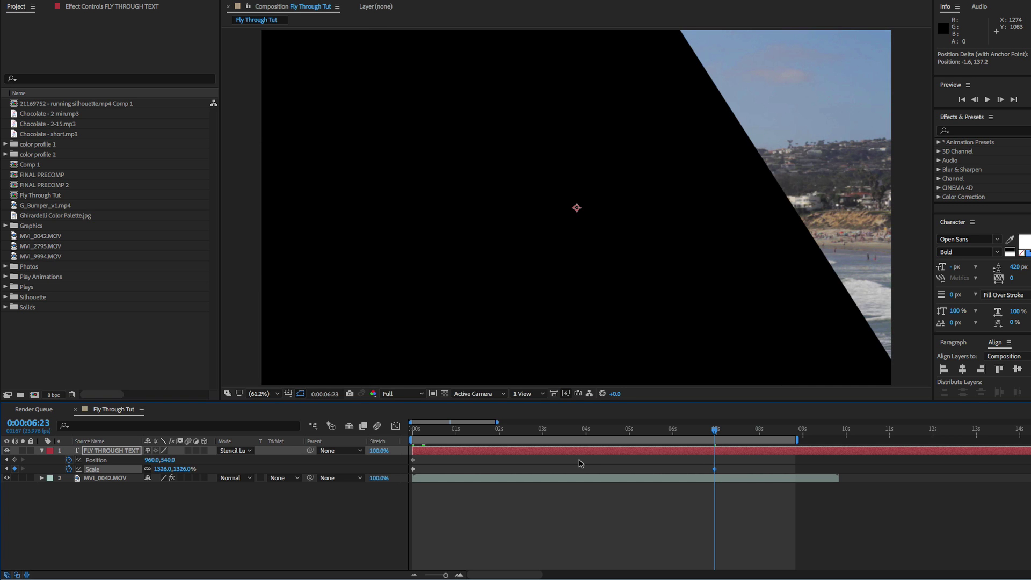
Move the title down-left to -1527.5,1386.4 and raise its scale to 3254%.
left_click_drag(152, 461, 69, 408)
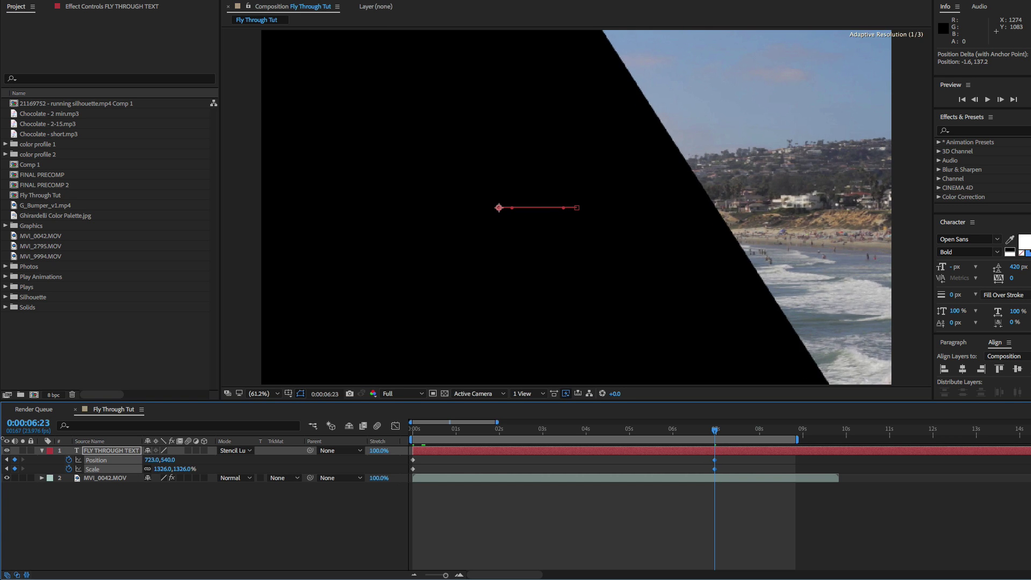
left_click_drag(152, 460, 131, 461)
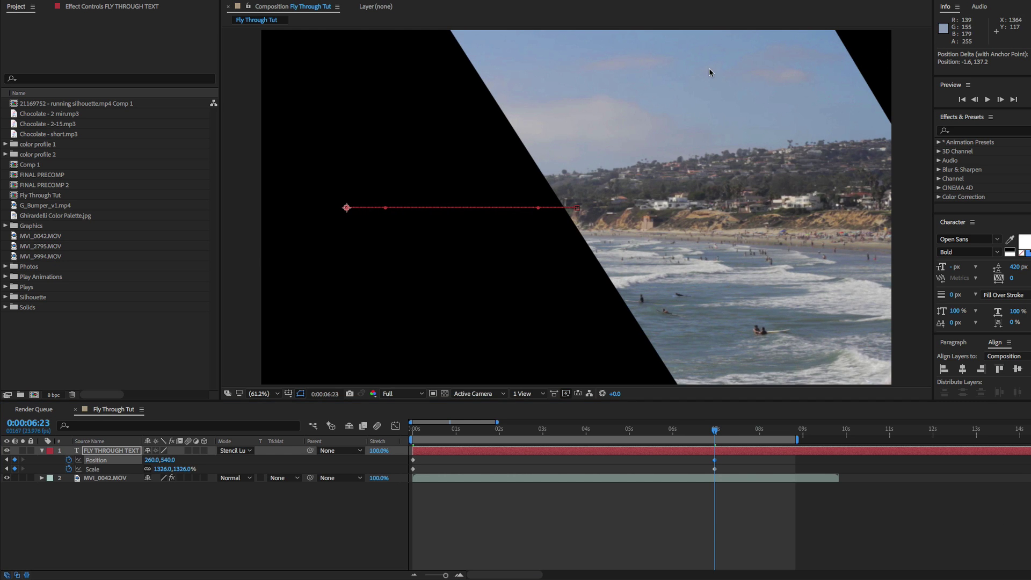
left_click_drag(726, 111, 613, 165)
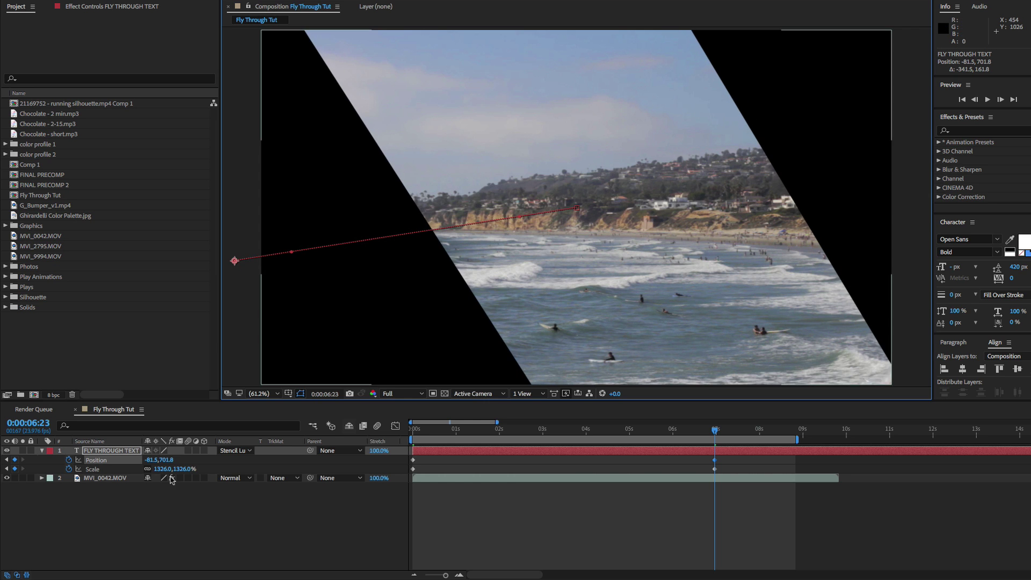
left_click_drag(187, 471, 380, 333)
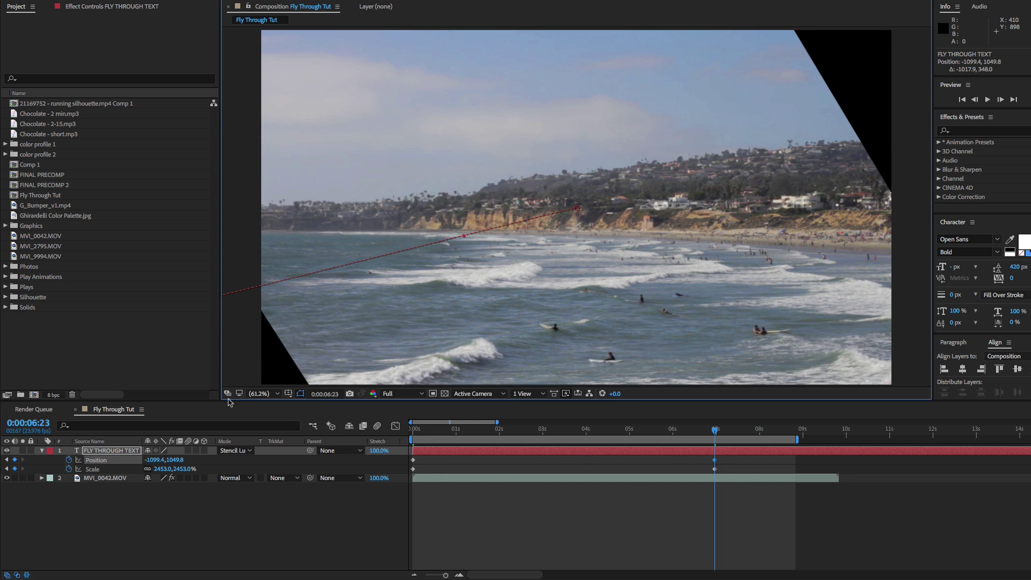
left_click_drag(183, 469, 641, 468)
left_click_drag(642, 224, 510, 337)
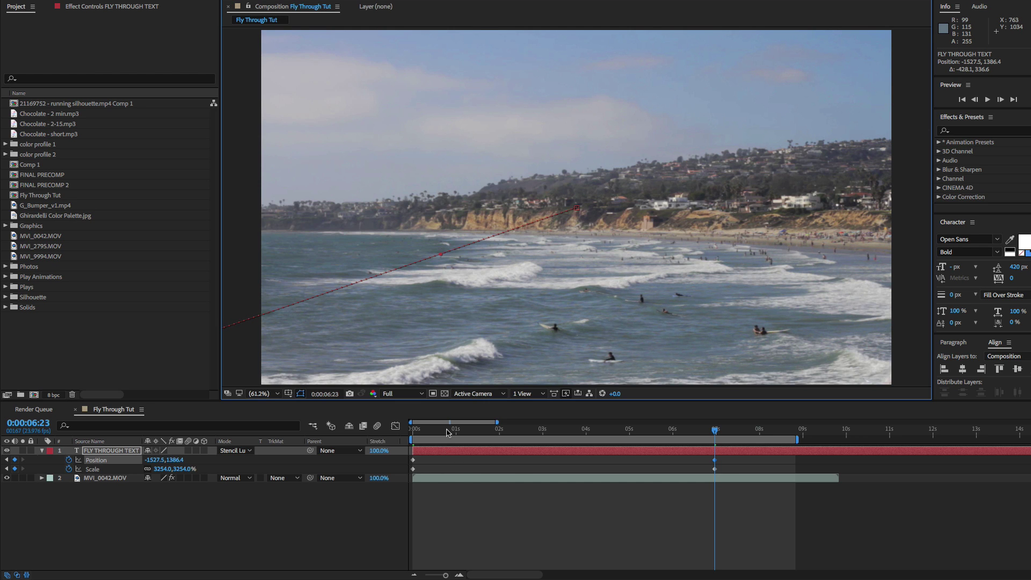
left_click_drag(446, 432, 382, 440)
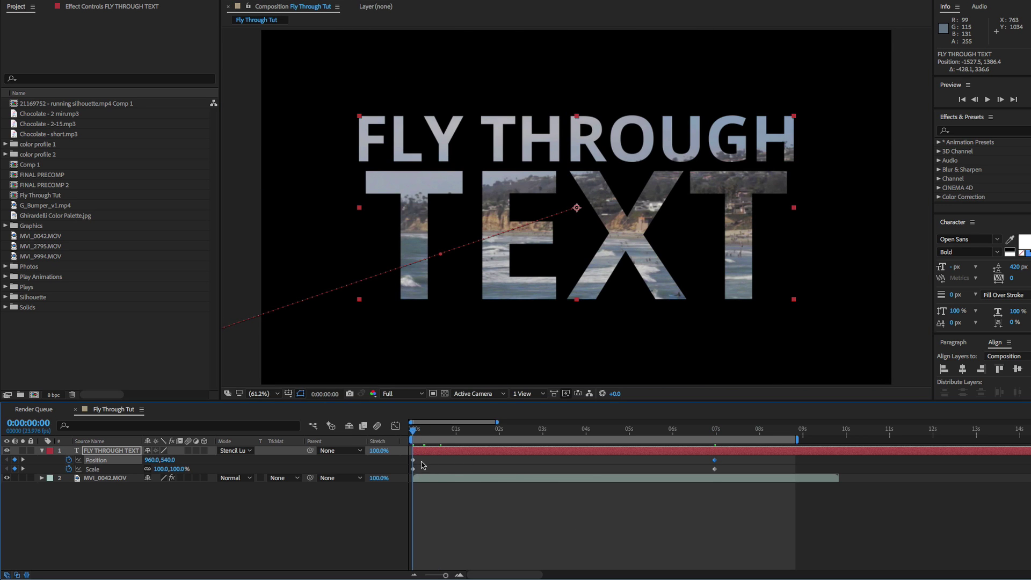
Drag the title down so the end Position keyframe reads -357.6,3159.1.
left_click(470, 551)
left_click_drag(423, 435, 716, 462)
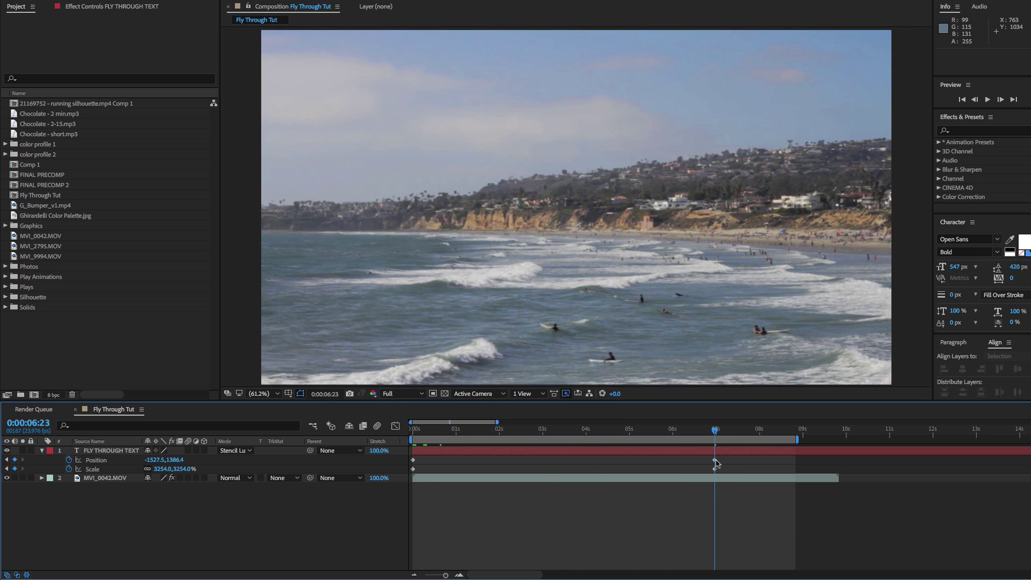
left_click_drag(569, 298, 774, 576)
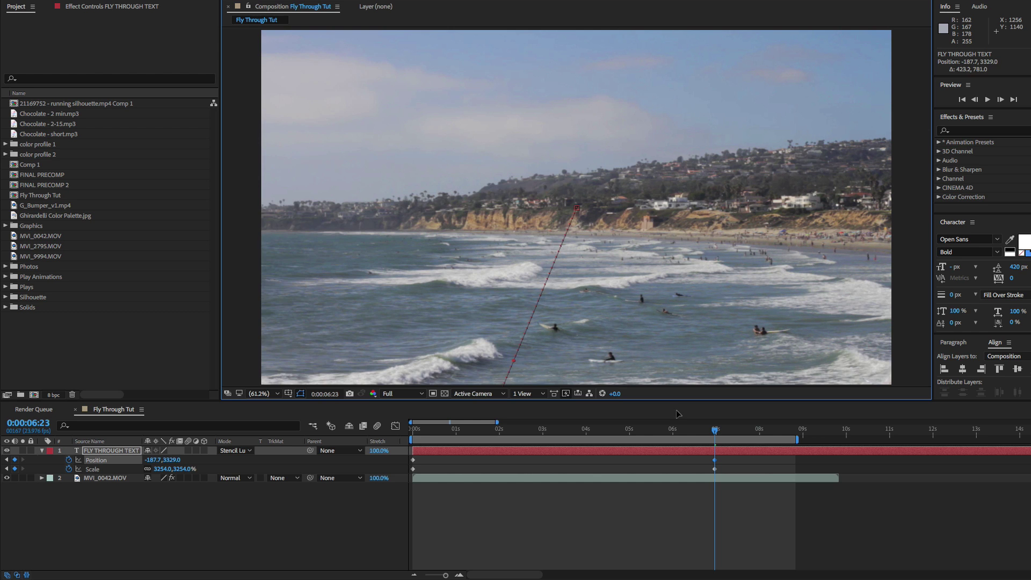
left_click_drag(543, 52, 556, 317)
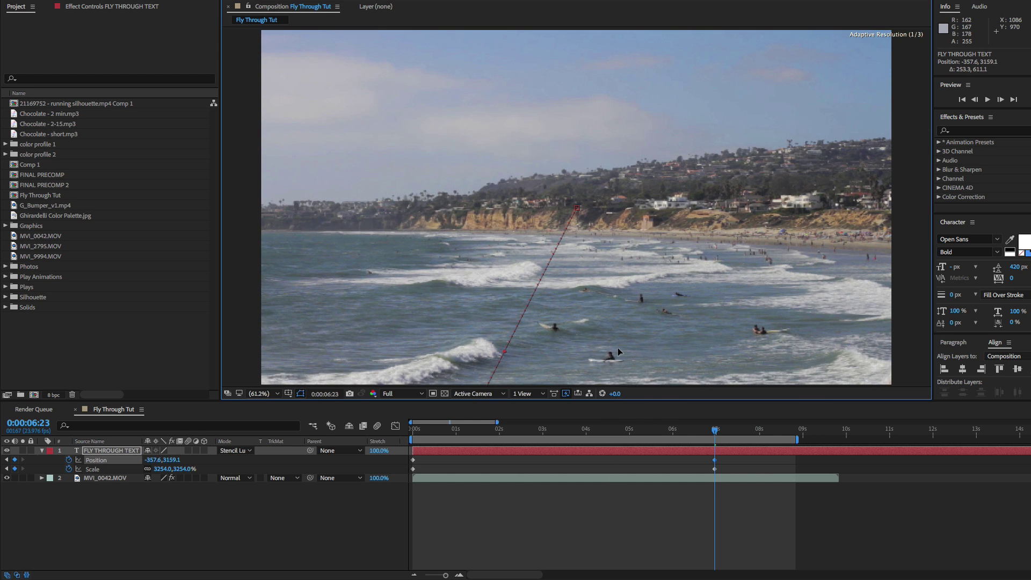
Scrub through the fly-through, then play a preview from the first frame.
left_click(638, 438)
left_click_drag(630, 428, 637, 429)
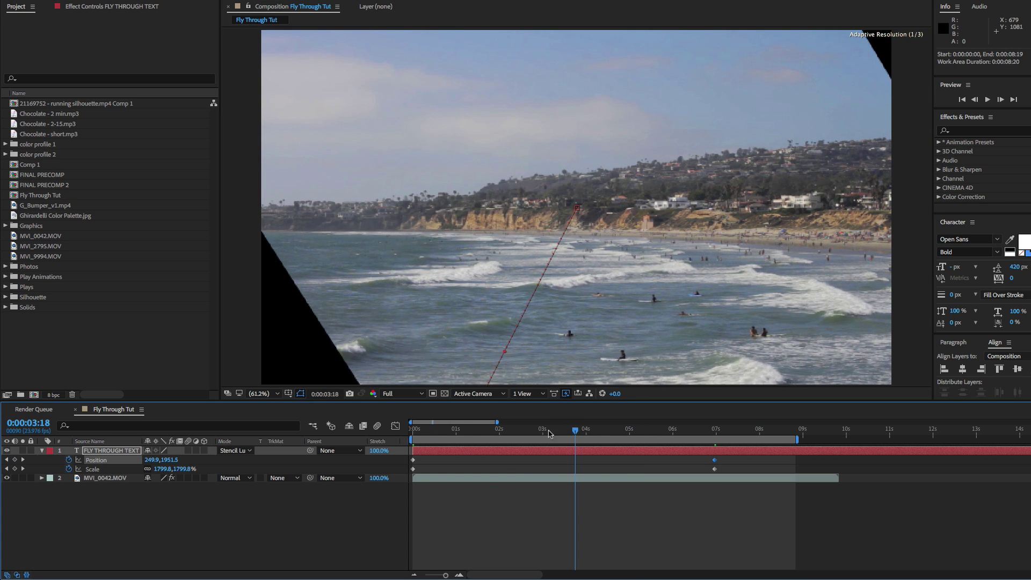
left_click_drag(549, 433, 681, 429)
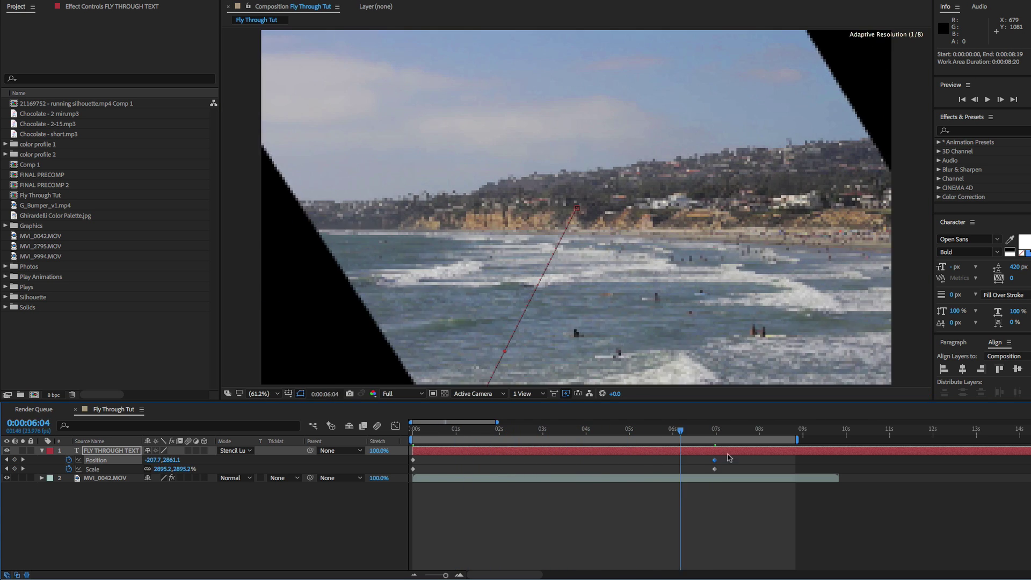
key("Home")
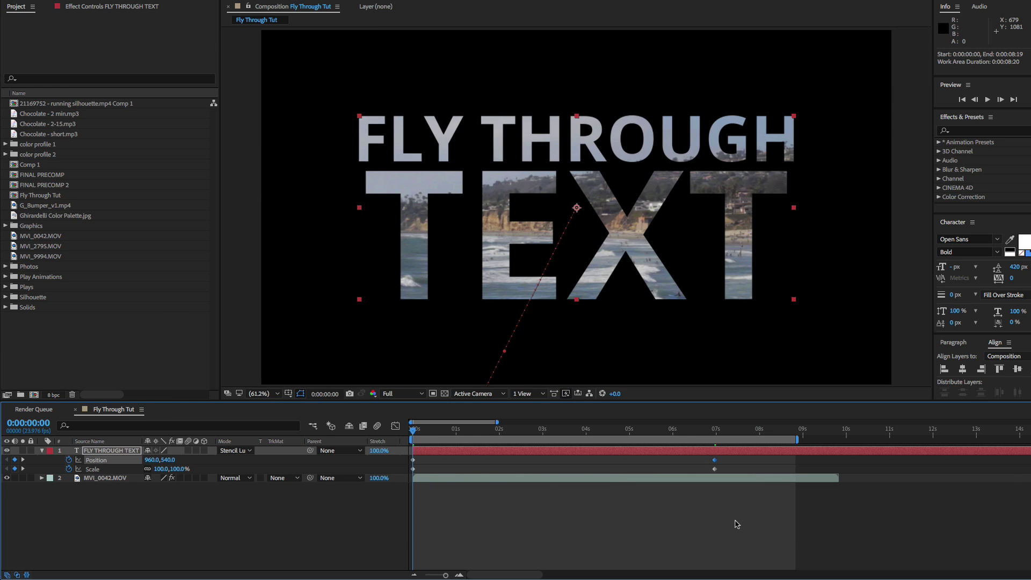
key("space")
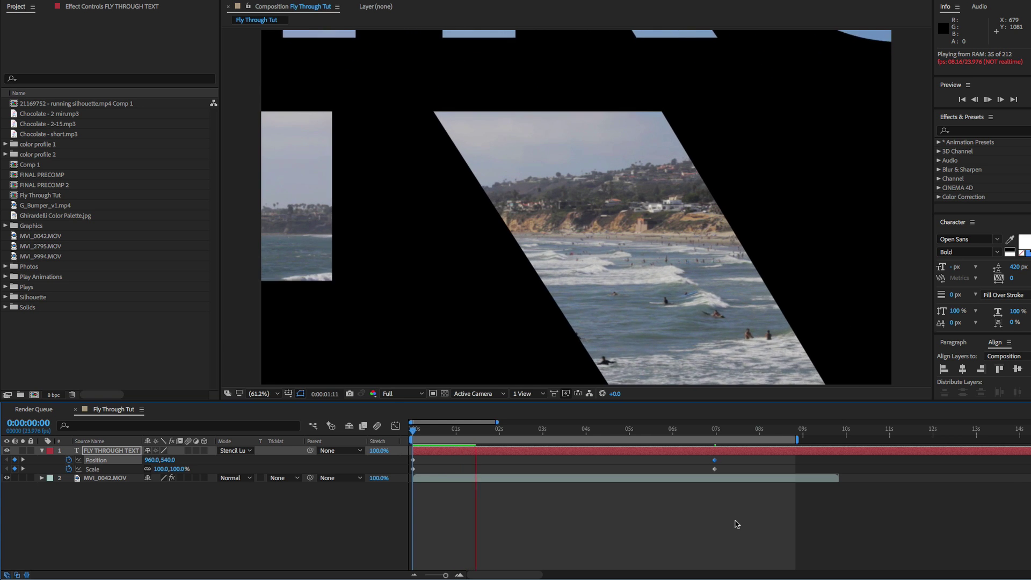
key("space")
left_click(402, 394)
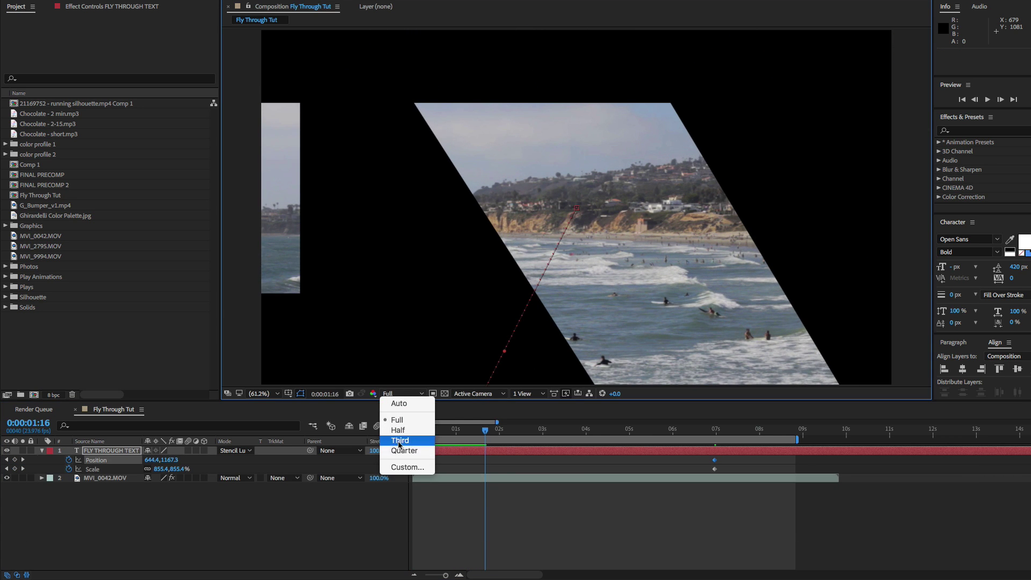
left_click(411, 450)
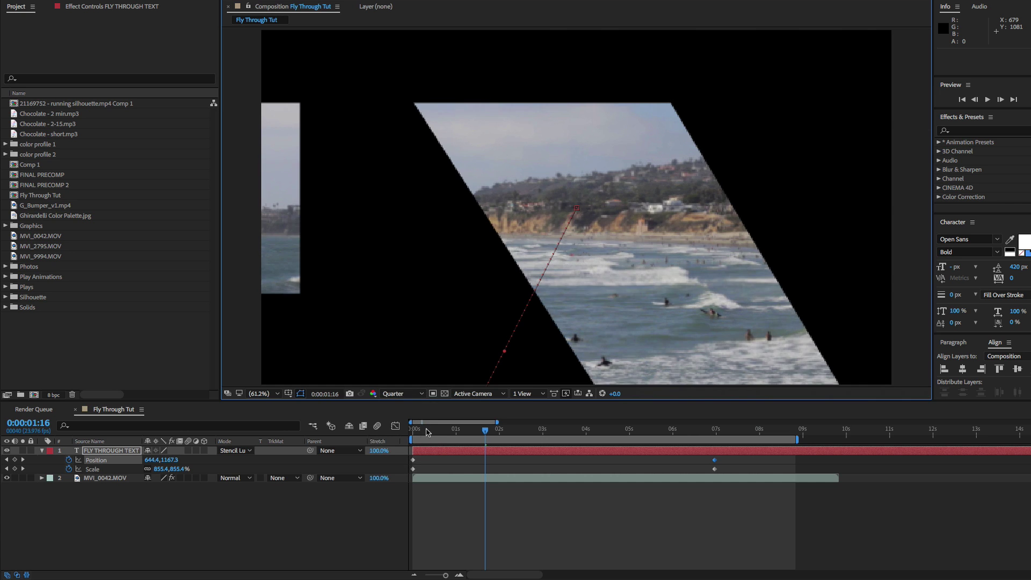
key("Home")
key("space")
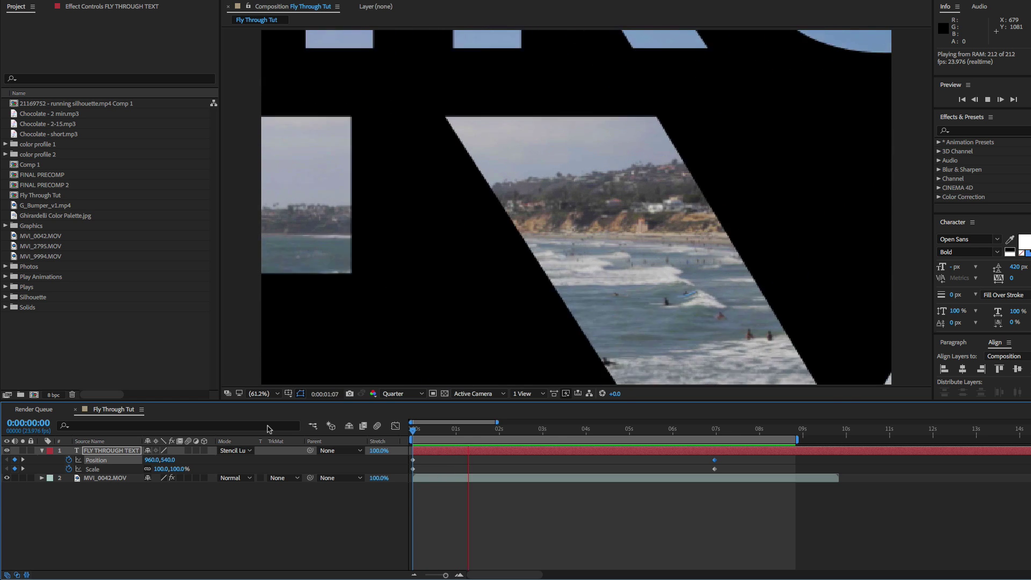
Apply Easy Ease In to all four Position and Scale keyframes.
key("space")
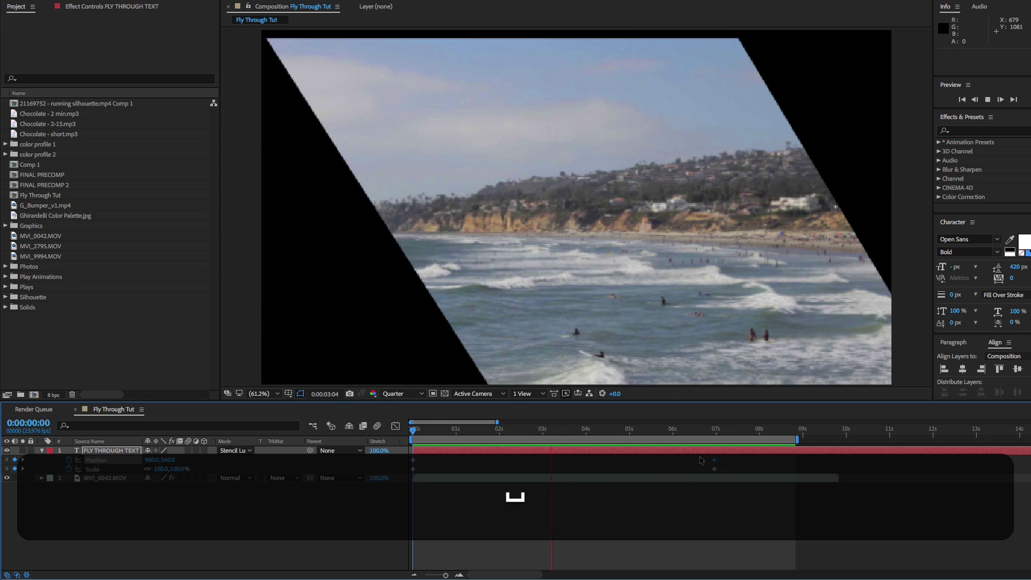
left_click_drag(729, 462, 414, 470)
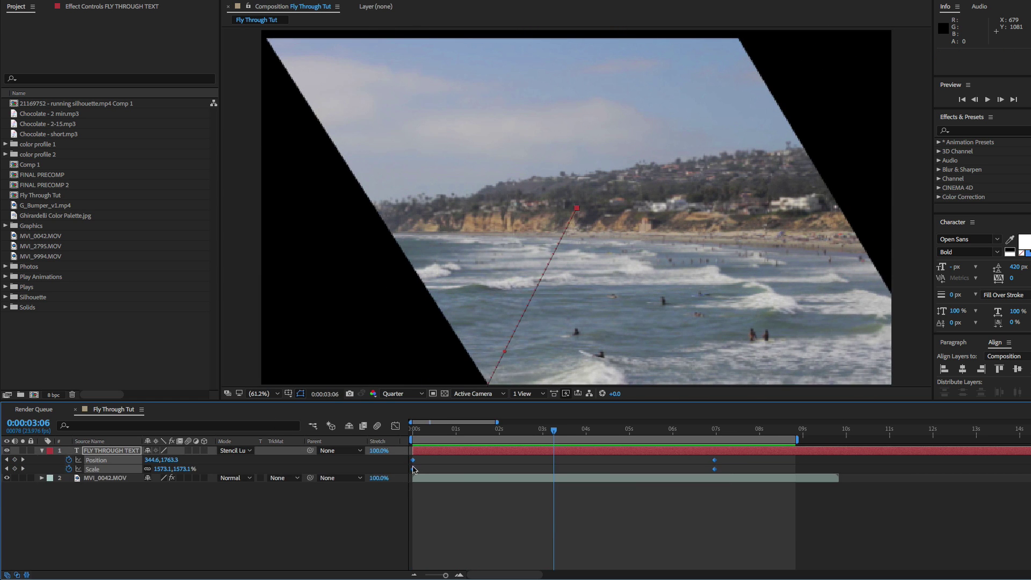
left_click_drag(784, 509, 407, 447)
right_click(414, 461)
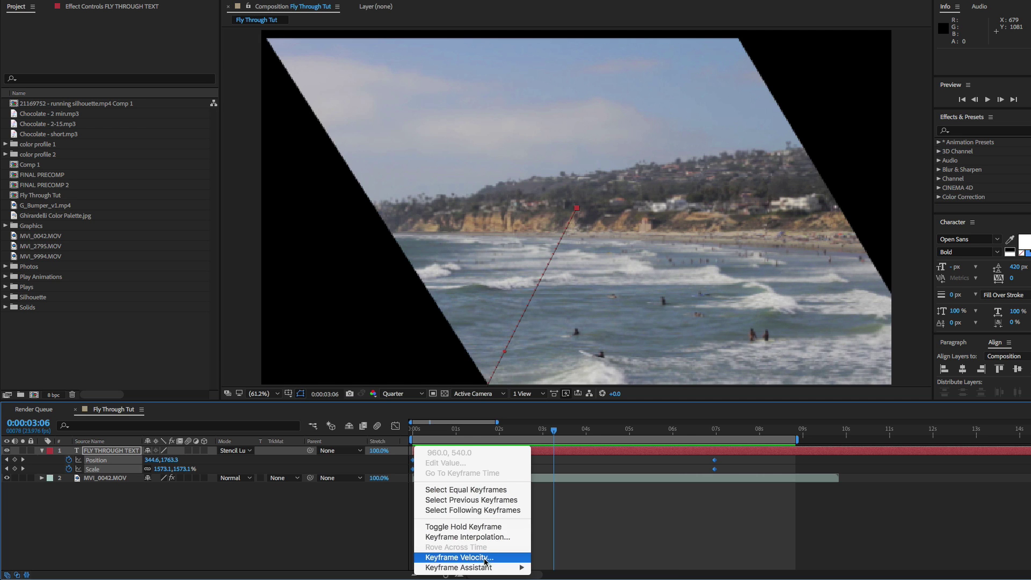
mouse_move(485, 568)
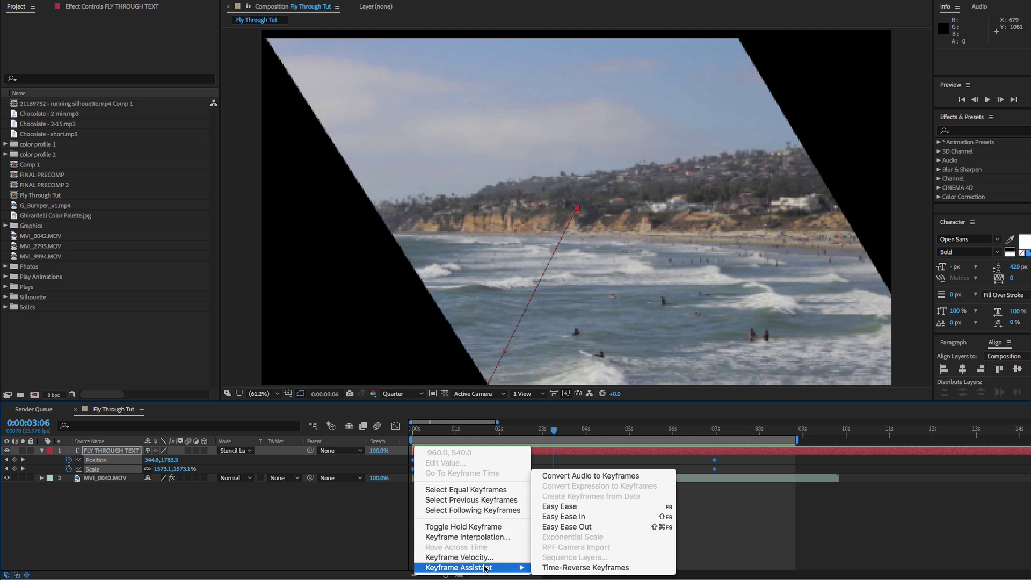
left_click(562, 517)
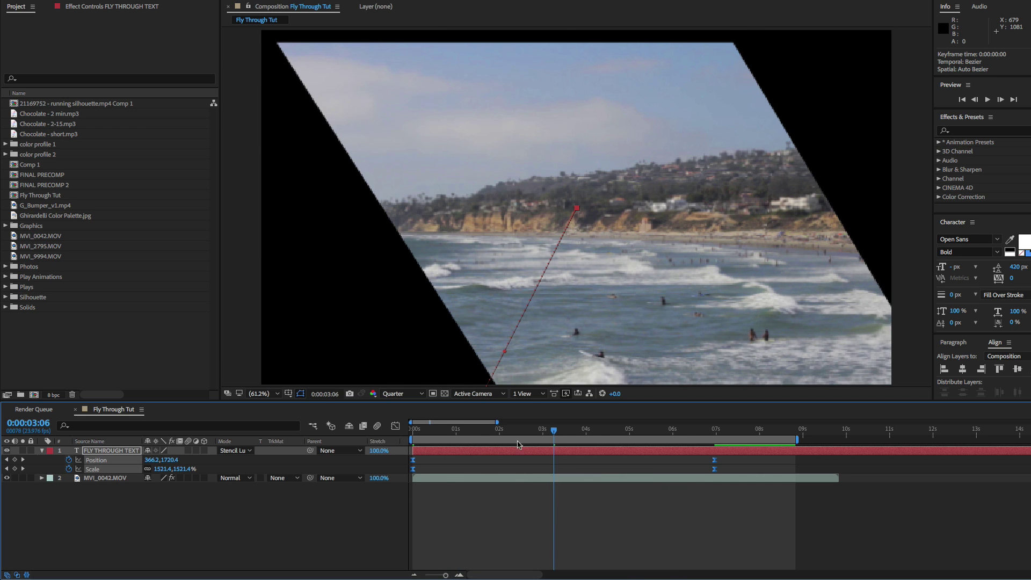
Preview the eased fly-through animation from the start.
key("space")
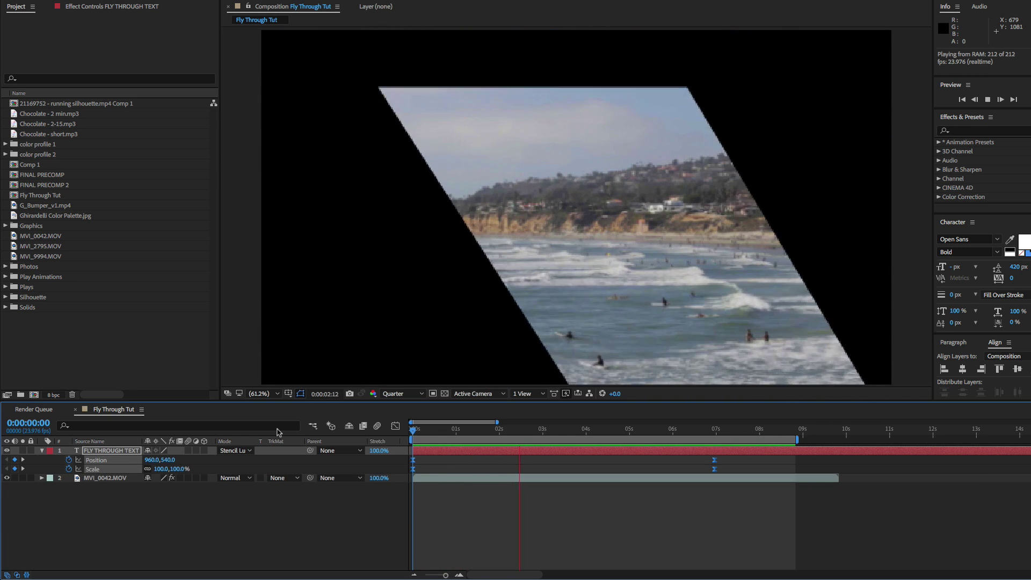
key("space")
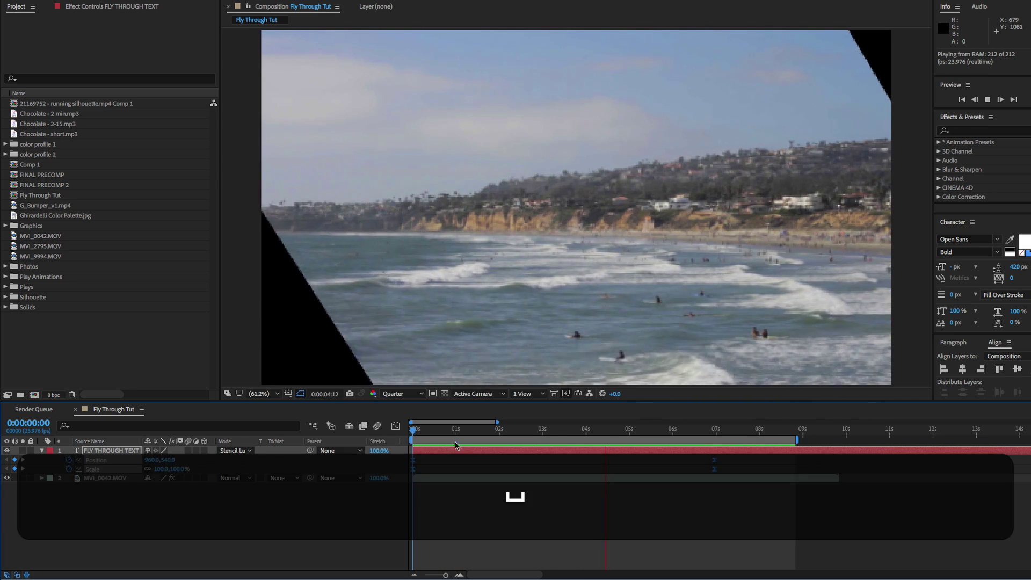
left_click_drag(424, 432, 403, 444)
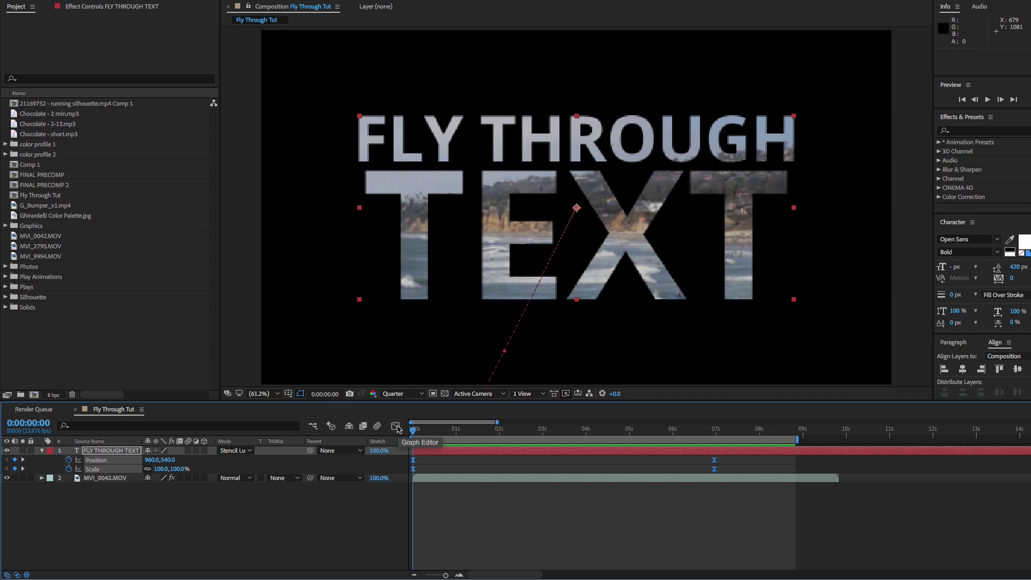
Open the Graph Editor showing the speed graph.
left_click(395, 426)
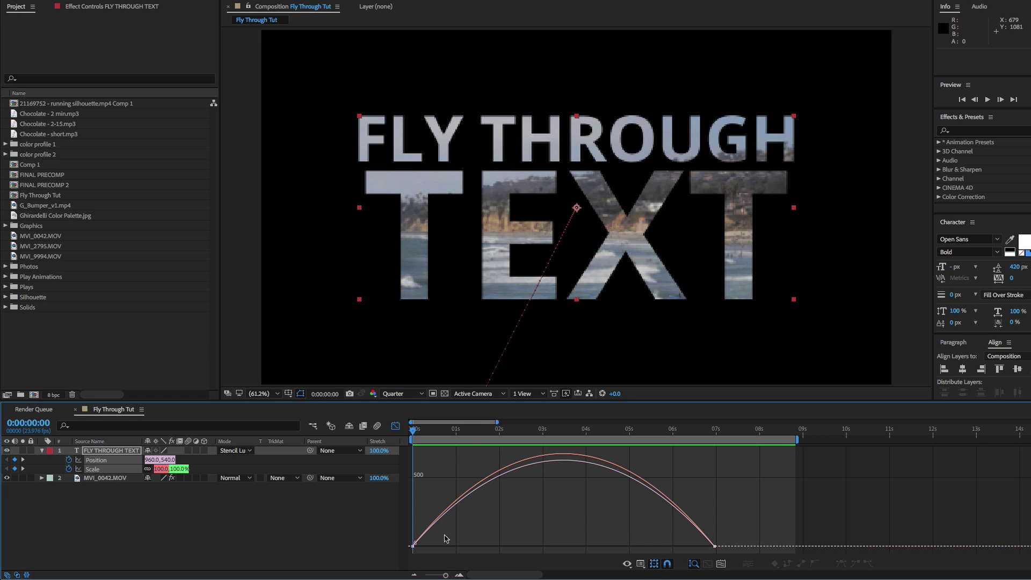
left_click(640, 563)
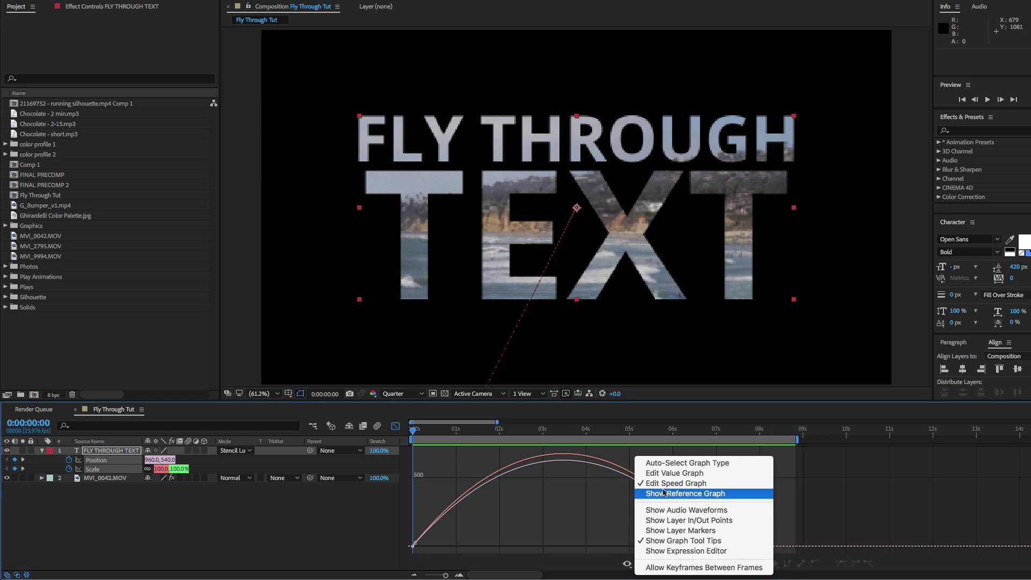
left_click(525, 534)
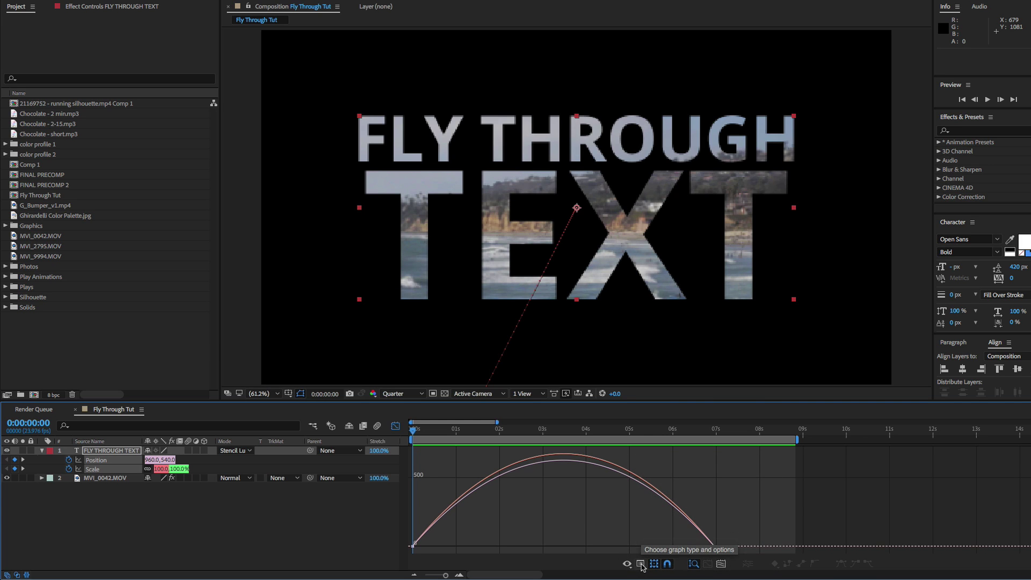
left_click(641, 564)
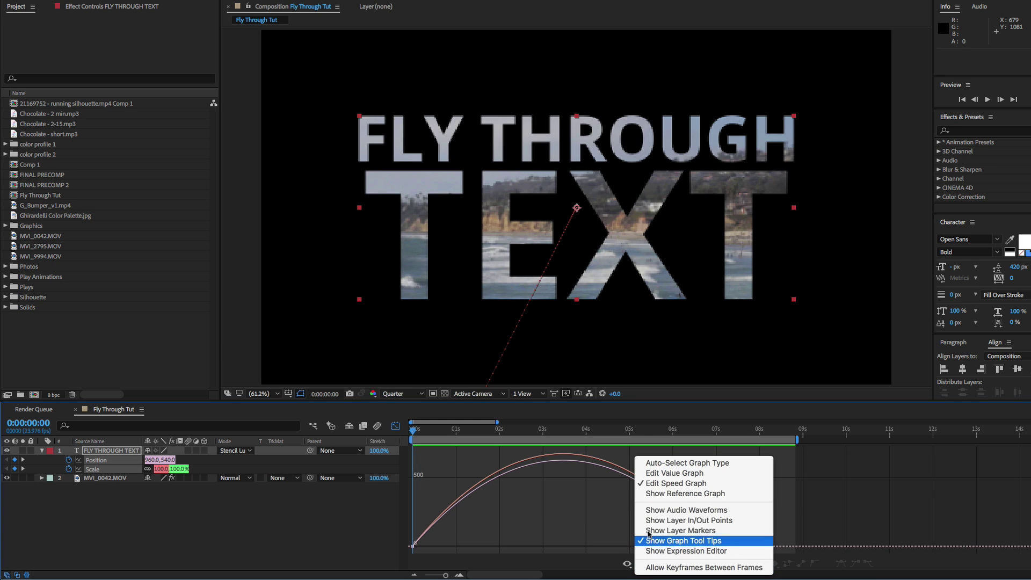
left_click(663, 486)
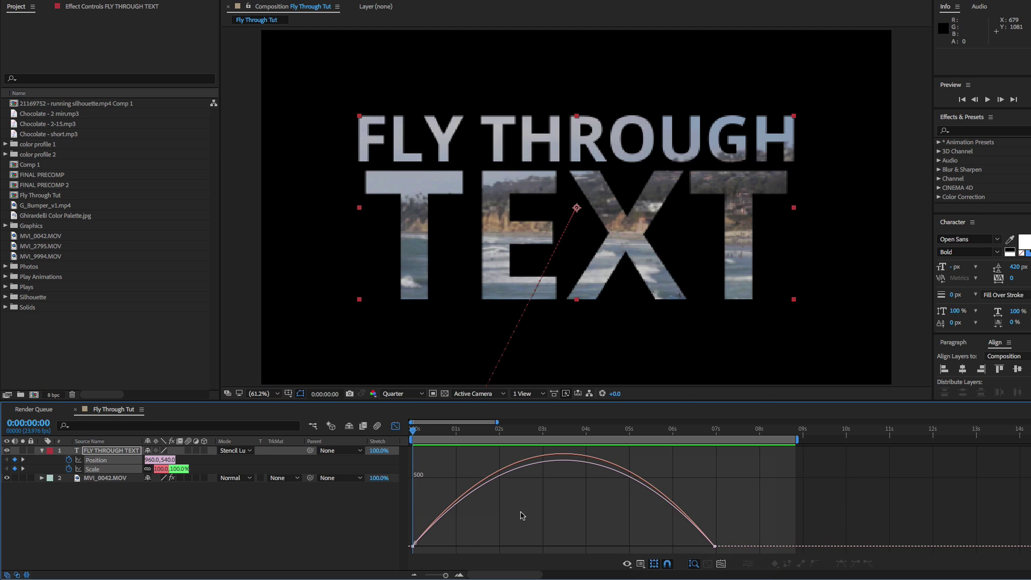
Extend the first Position keyframe's influence for a slow start, then preview.
left_click_drag(425, 545, 410, 548)
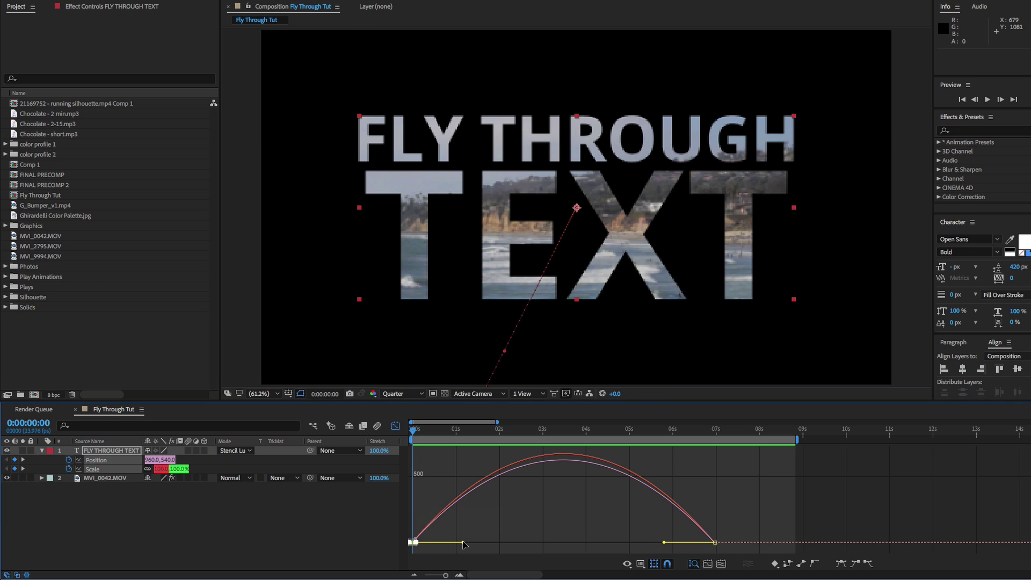
left_click_drag(465, 544, 537, 544)
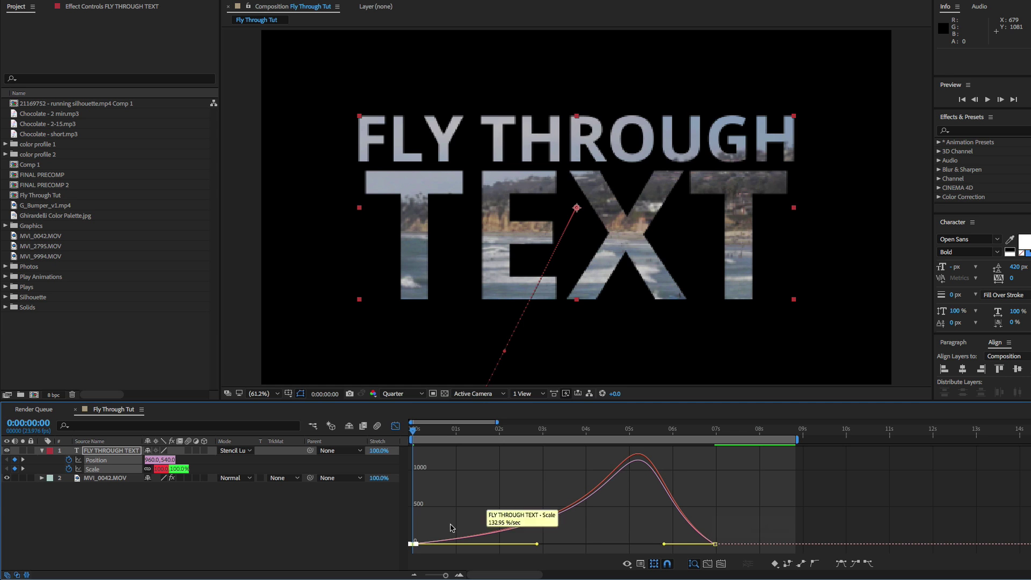
left_click_drag(424, 433, 416, 542)
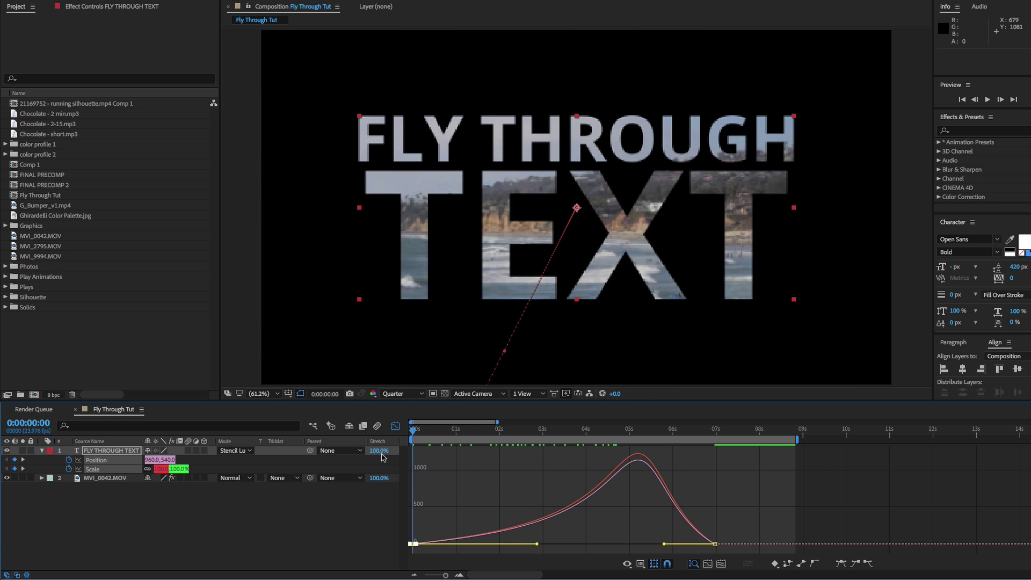
key("space")
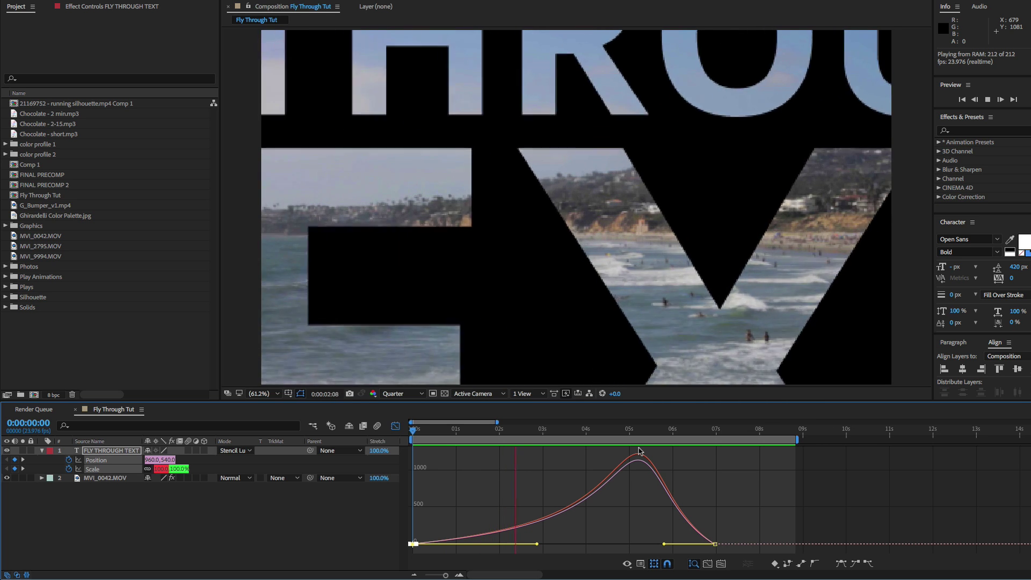
key("space")
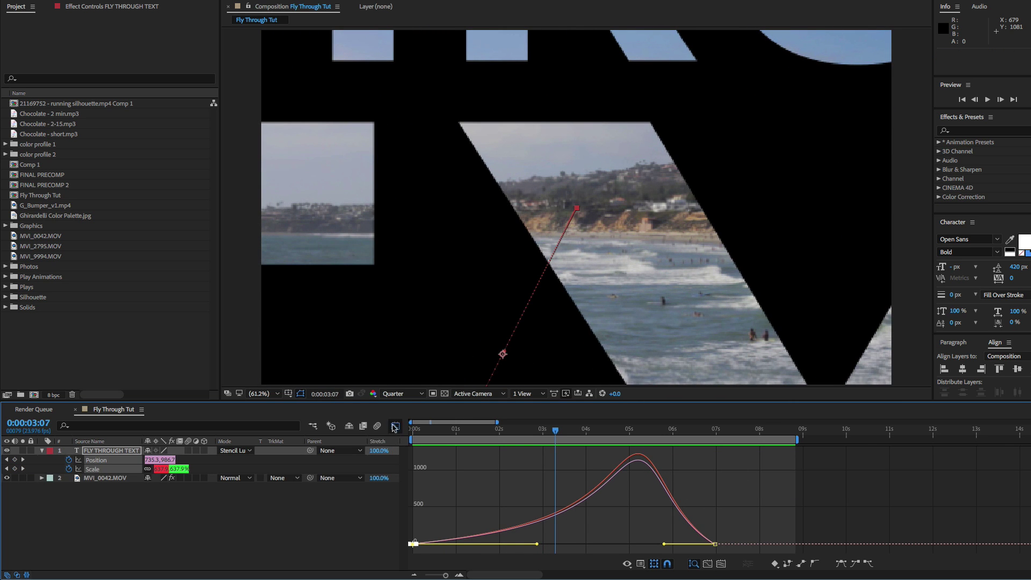
Close the Graph Editor, move the end Position and Scale keyframes to about 6:06, and preview.
left_click(395, 426)
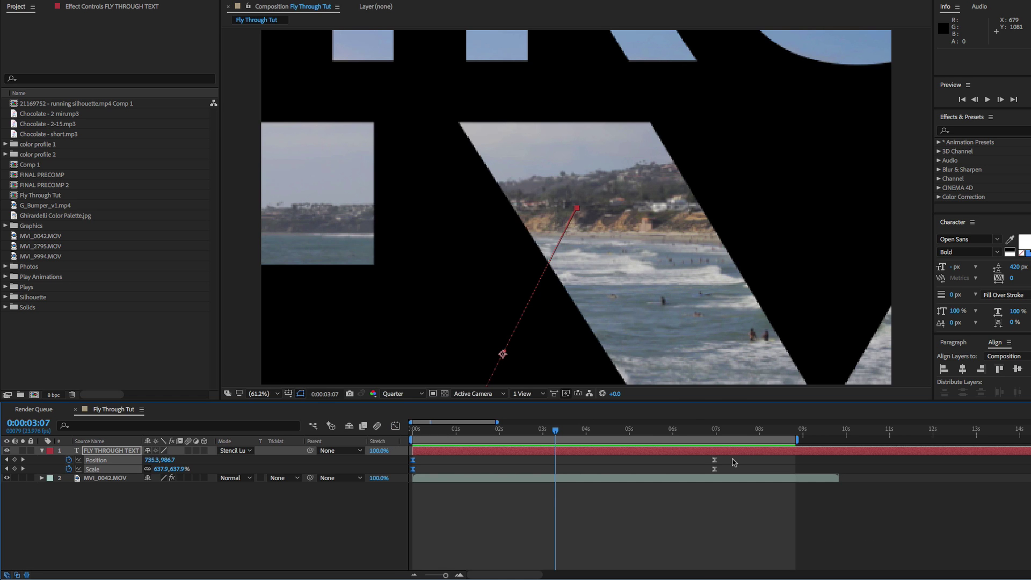
left_click_drag(733, 459, 674, 457)
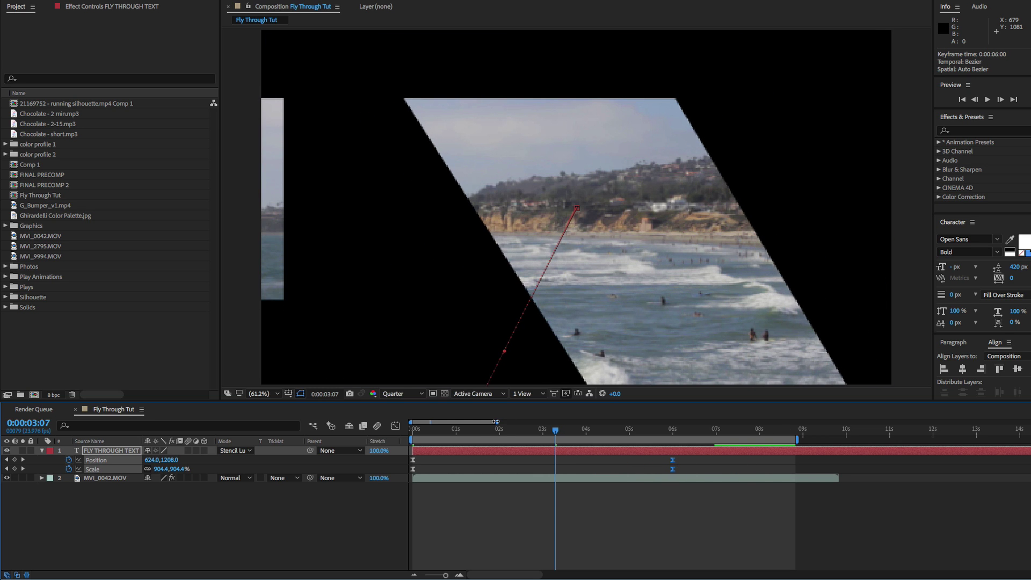
left_click_drag(495, 422, 645, 423)
left_click_drag(457, 431, 413, 429)
key("space")
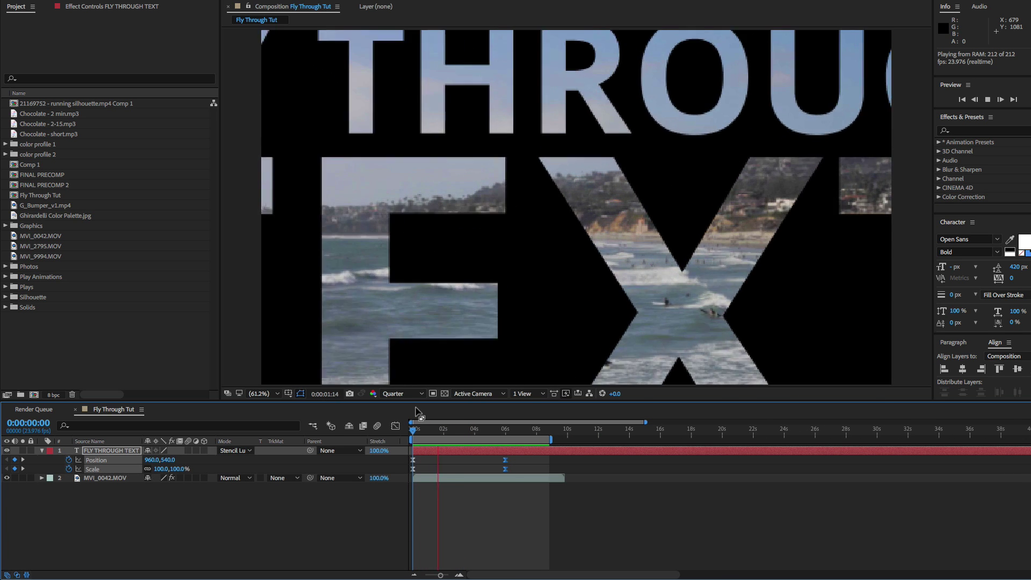
Move the ending Position and Scale keyframes to 0:00:08:06 and preview the slower fly-through.
left_click_drag(505, 460, 540, 460)
left_click(413, 430)
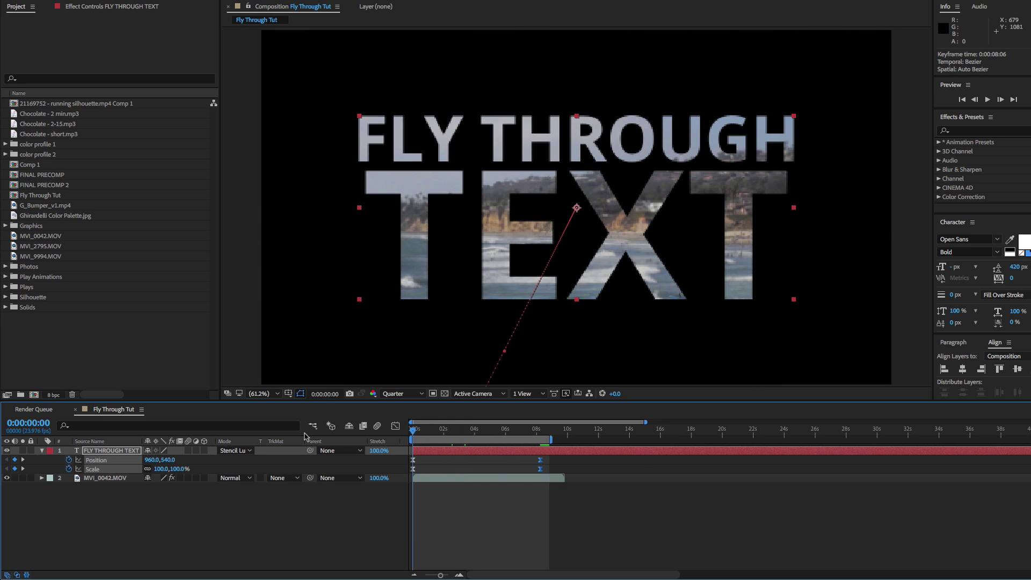
key("space")
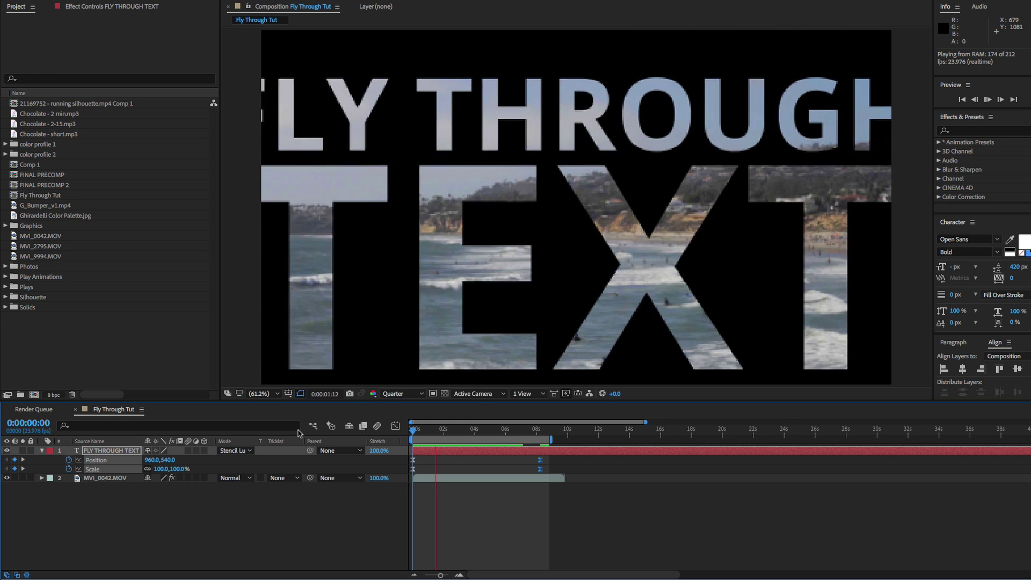